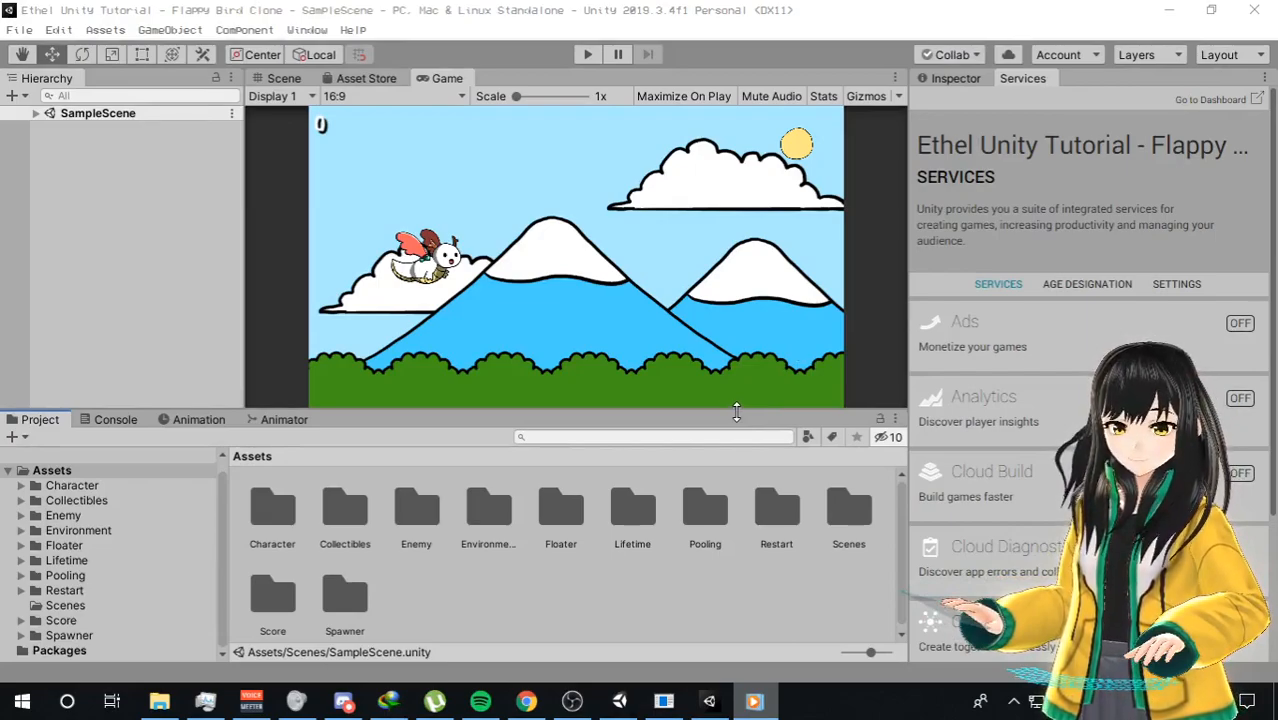
- Enable the Collaborate service for the project and check its sync status
mouse_move(736, 411)
mouse_down()
mouse_move(745, 381)
mouse_move(753, 393)
mouse_up()
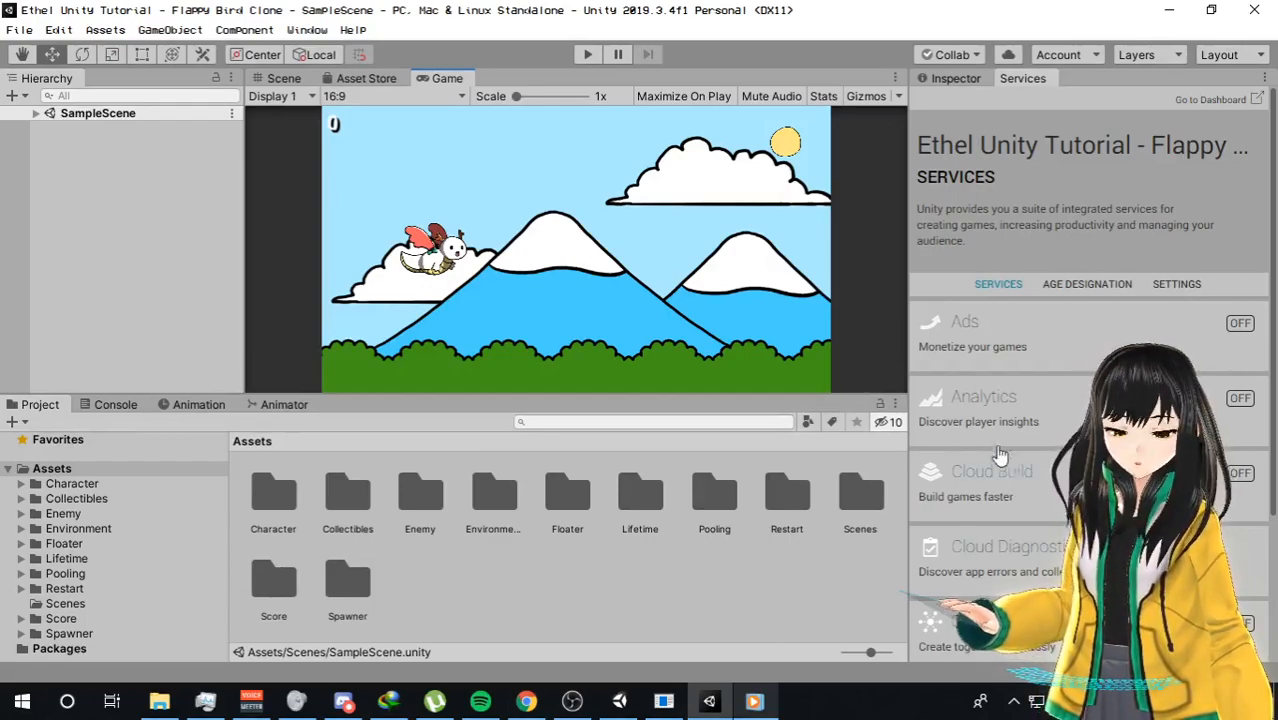
scroll(955, 435, down, 3)
scroll(955, 436, up, 3)
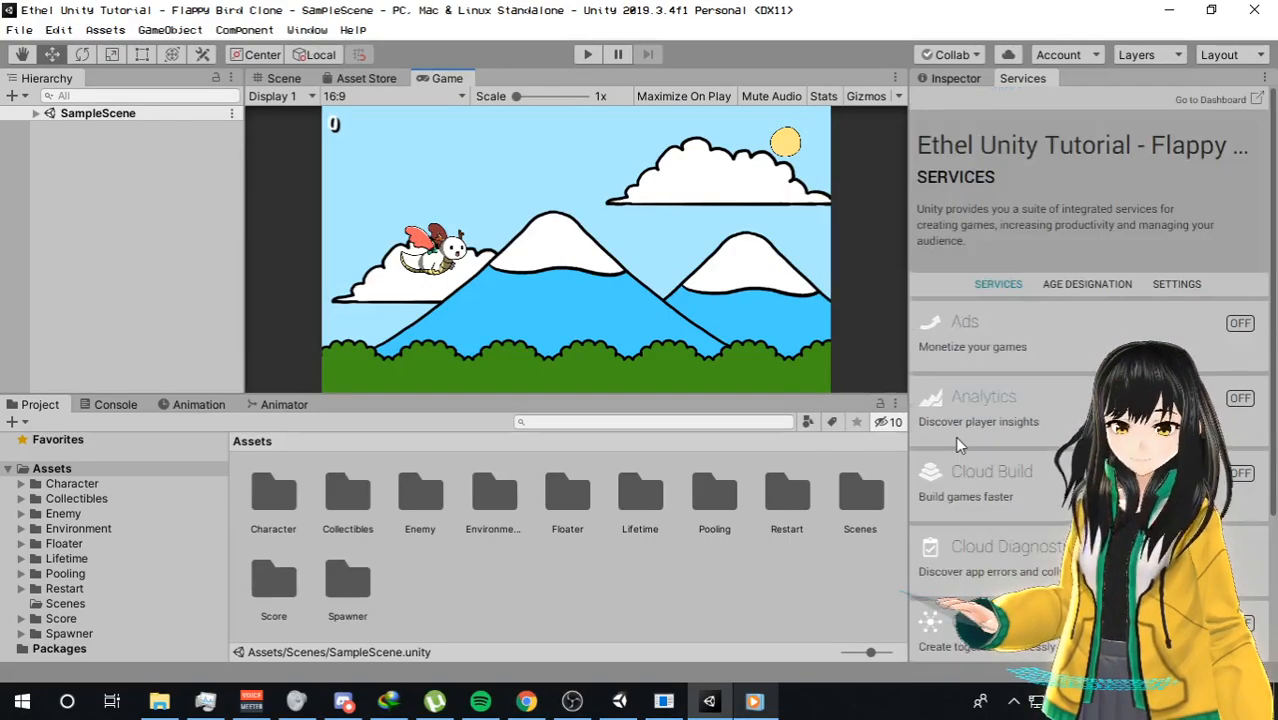
click(1010, 56)
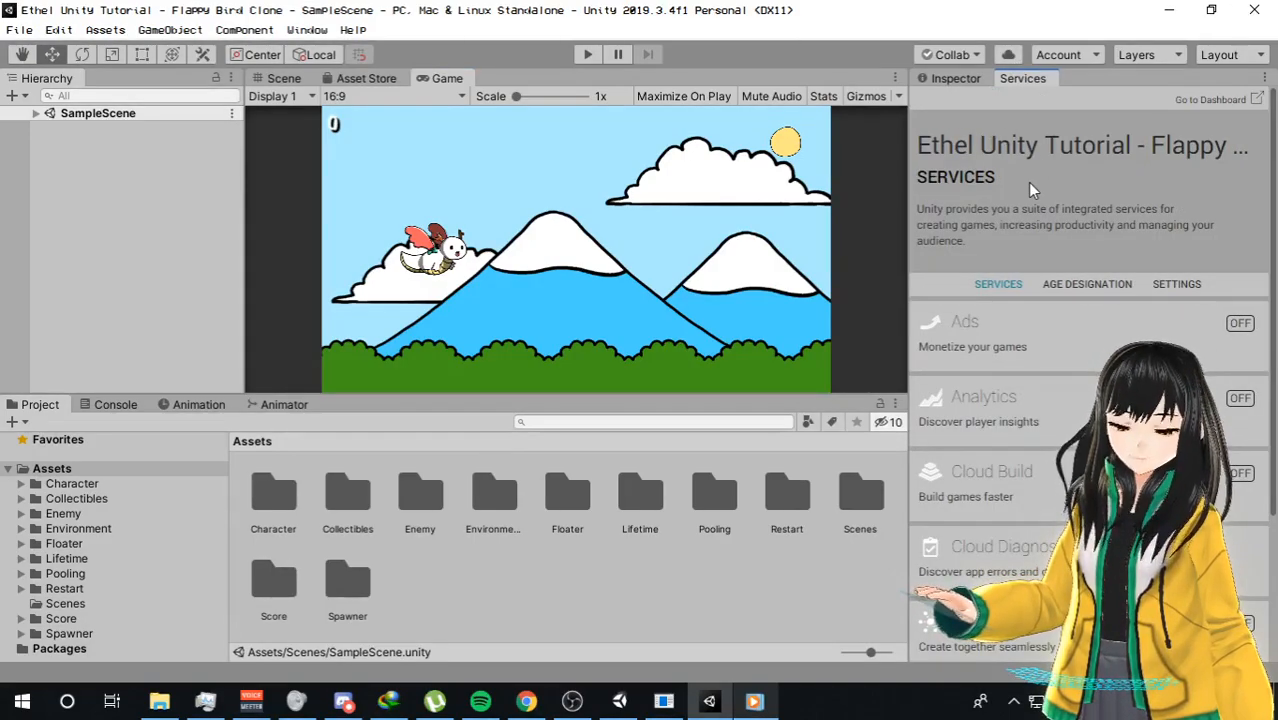
scroll(1027, 182, down, 3)
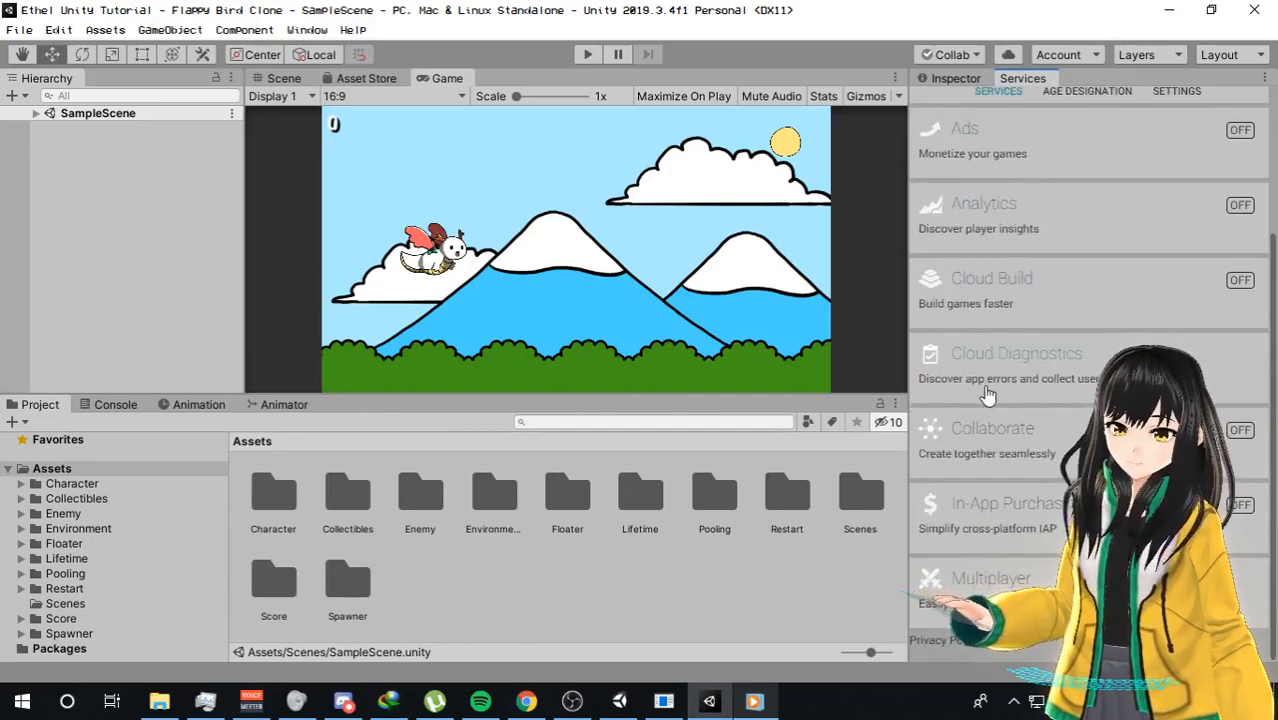
scroll(993, 460, up, 3)
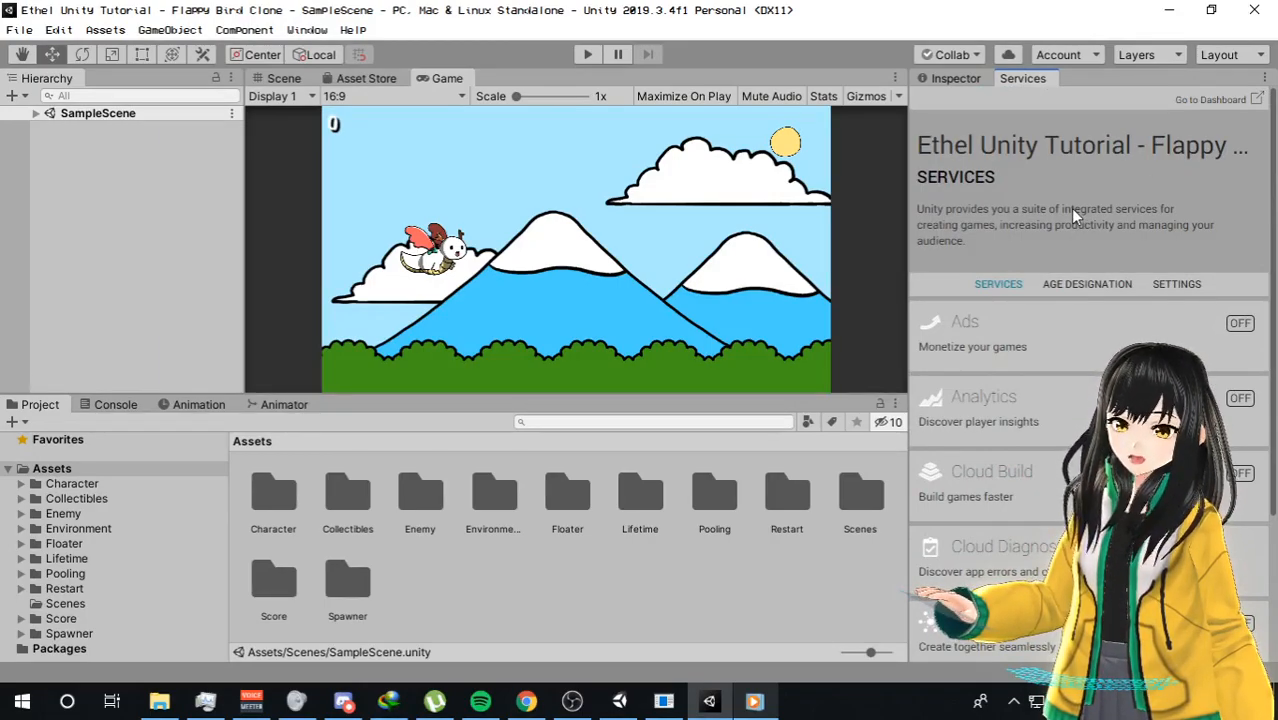
scroll(1070, 208, down, 4)
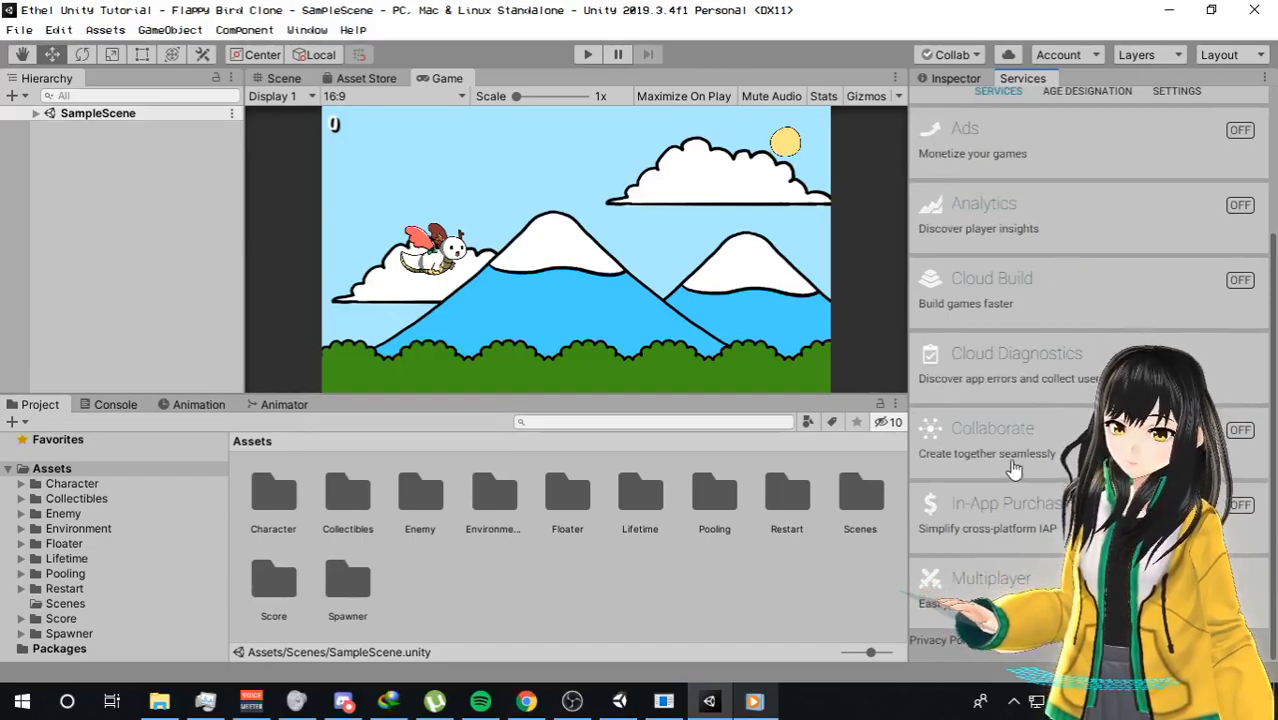
click(1246, 433)
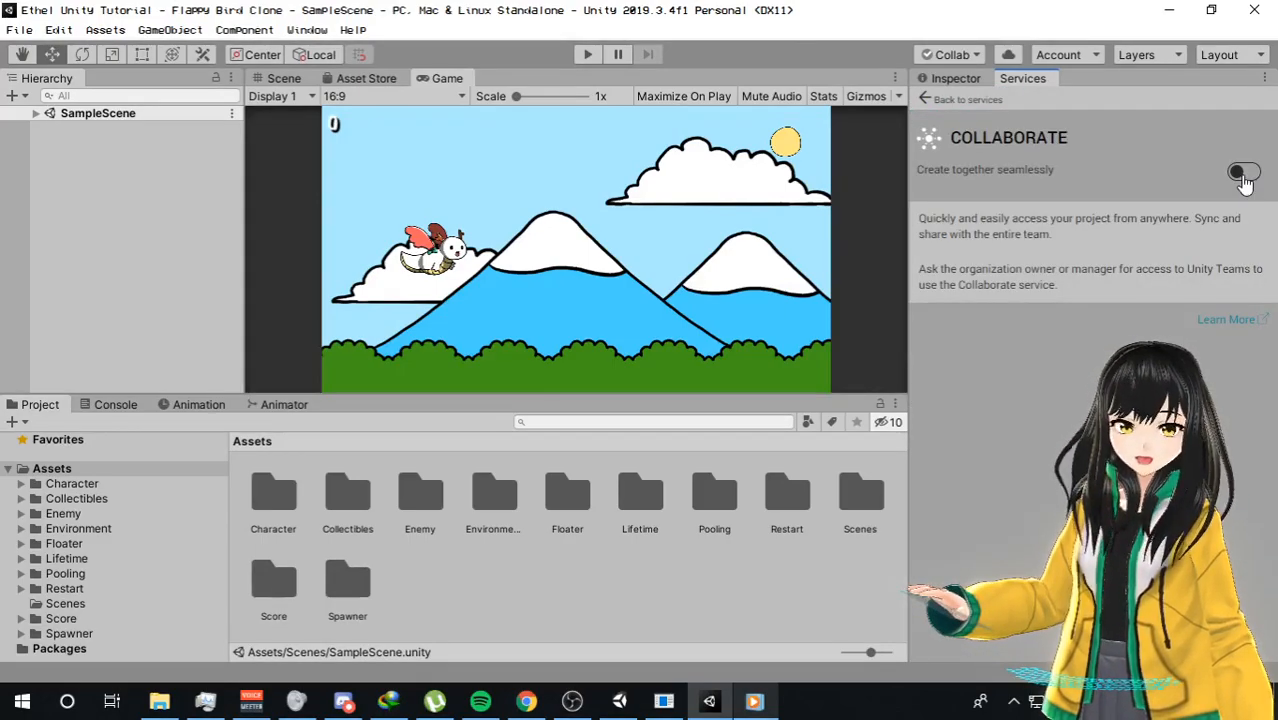
click(1245, 176)
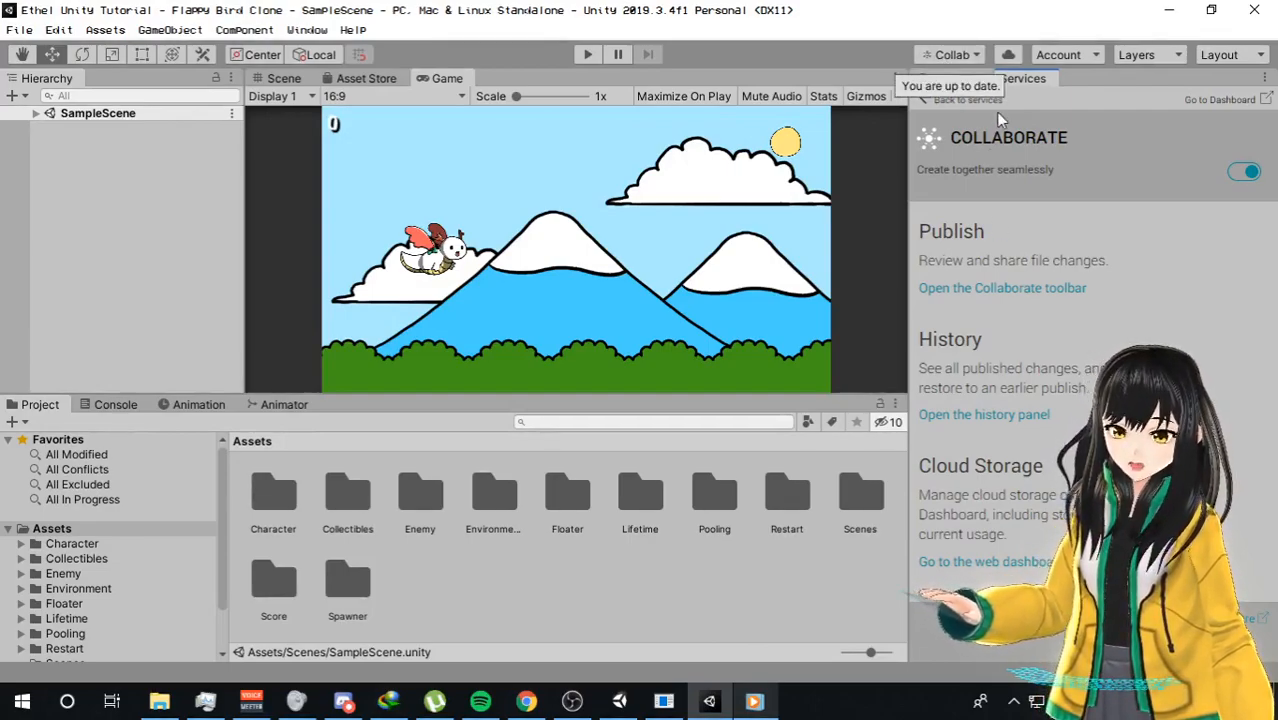
click(959, 56)
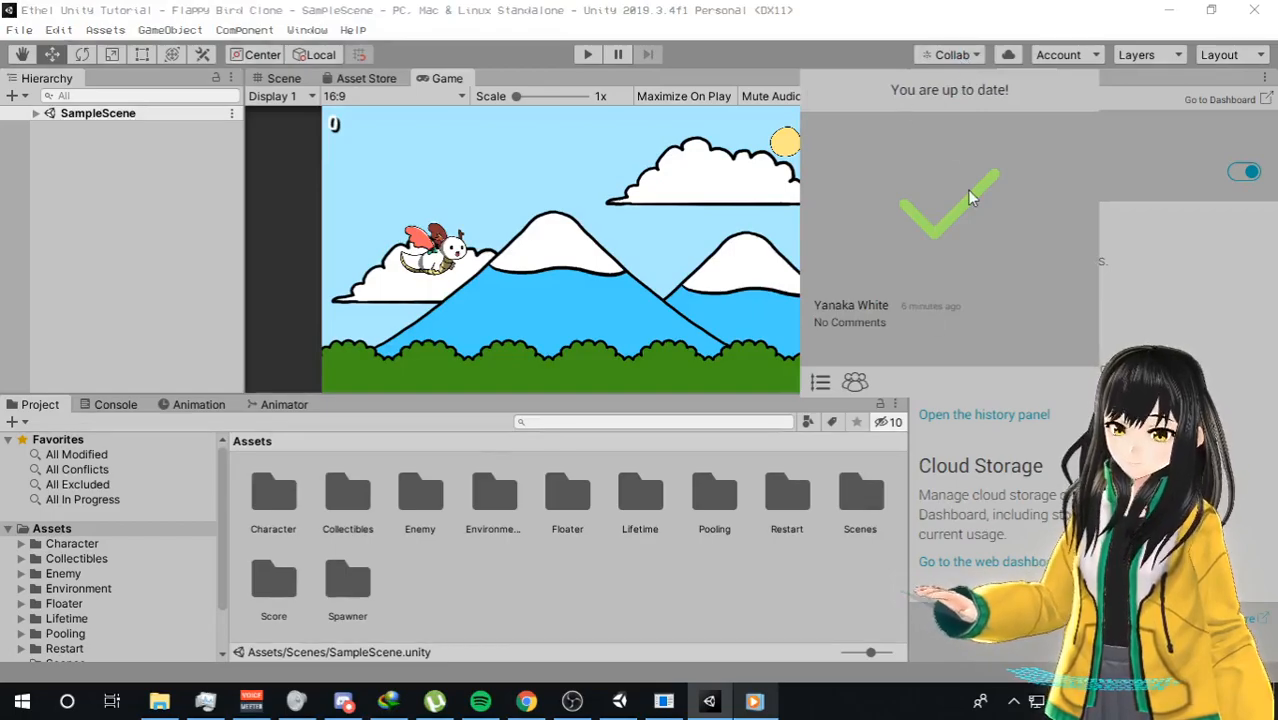
click(852, 49)
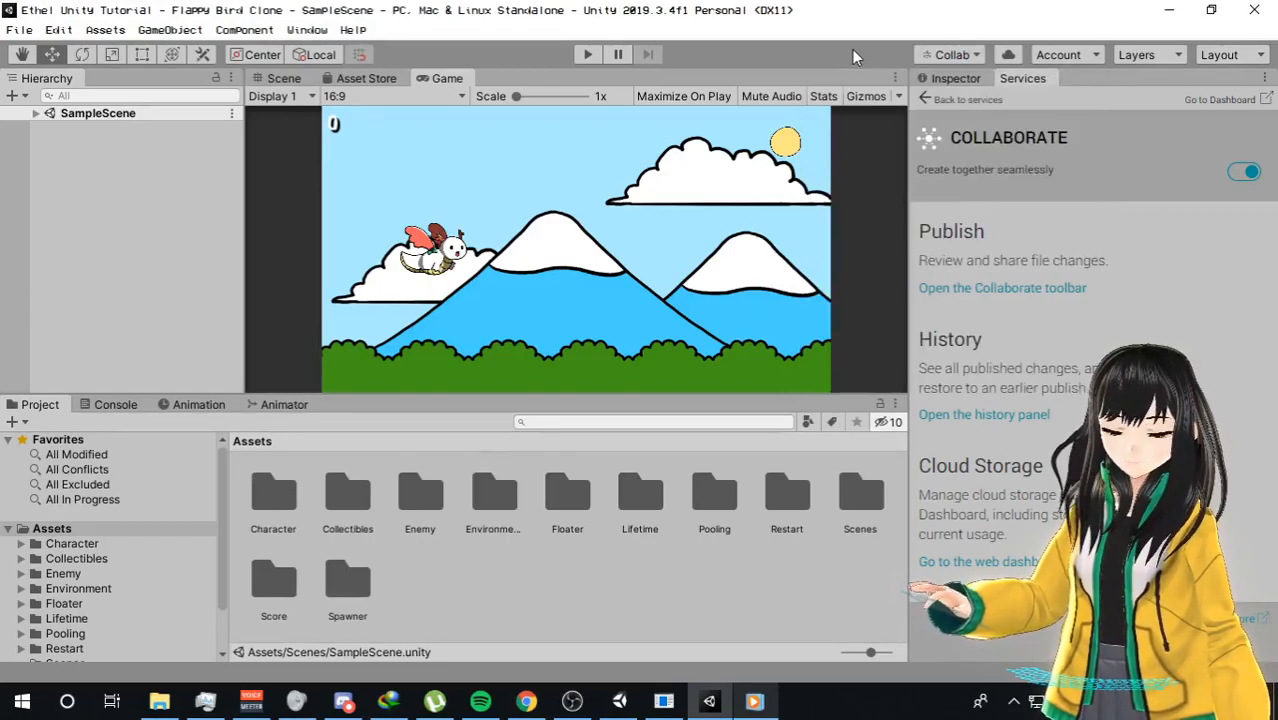
- Create a new folder named Test in the Assets folder
right_click(547, 603)
mouse_move(690, 120)
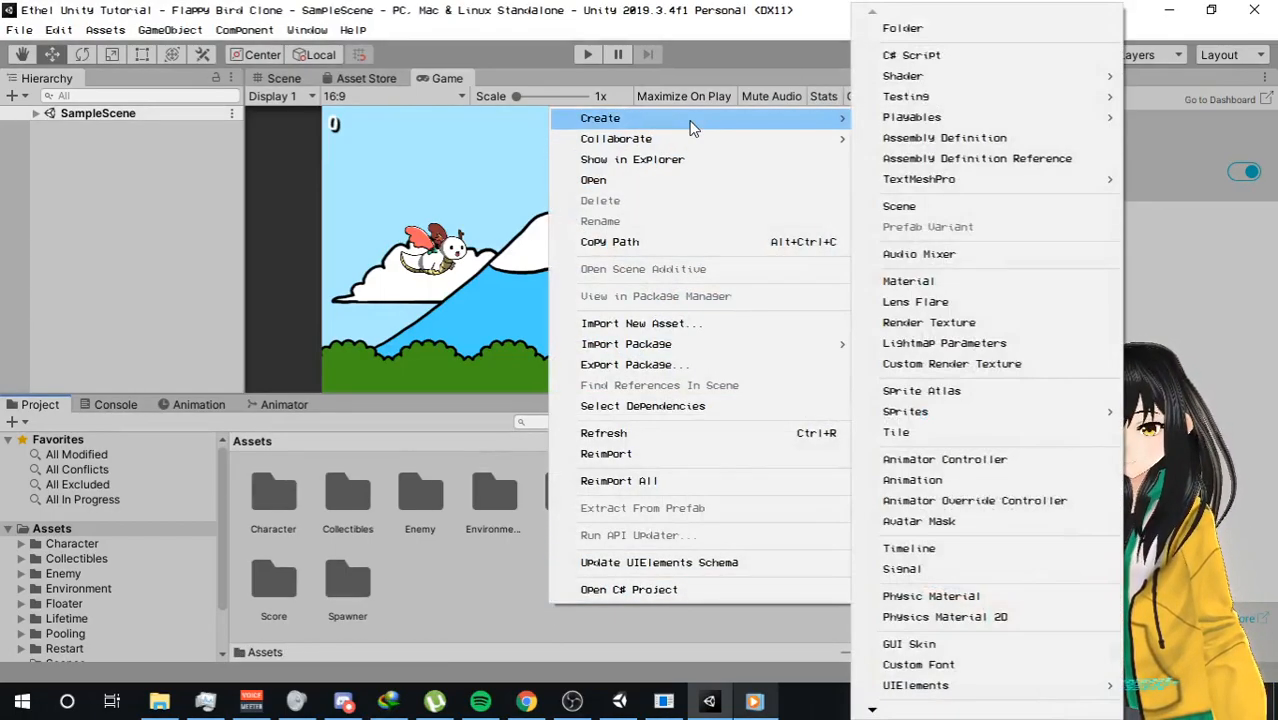
click(958, 30)
text(Test)
key(Return)
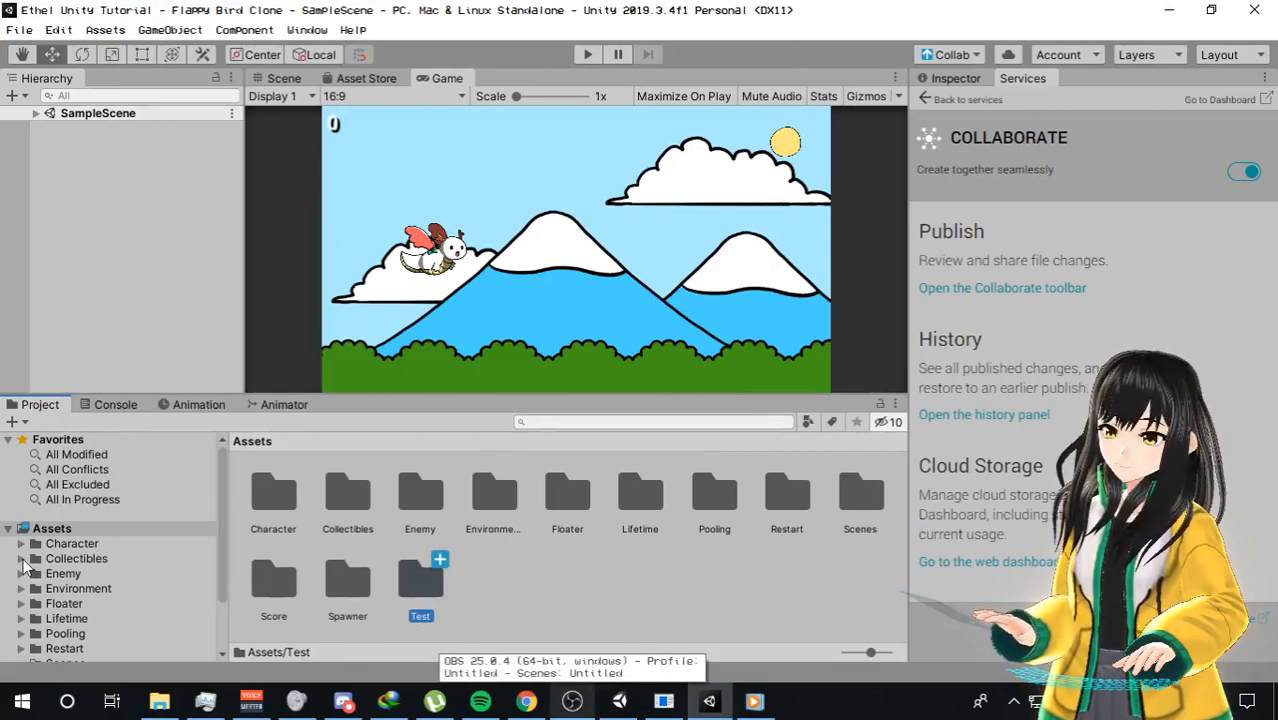
scroll(26, 558, down, 2)
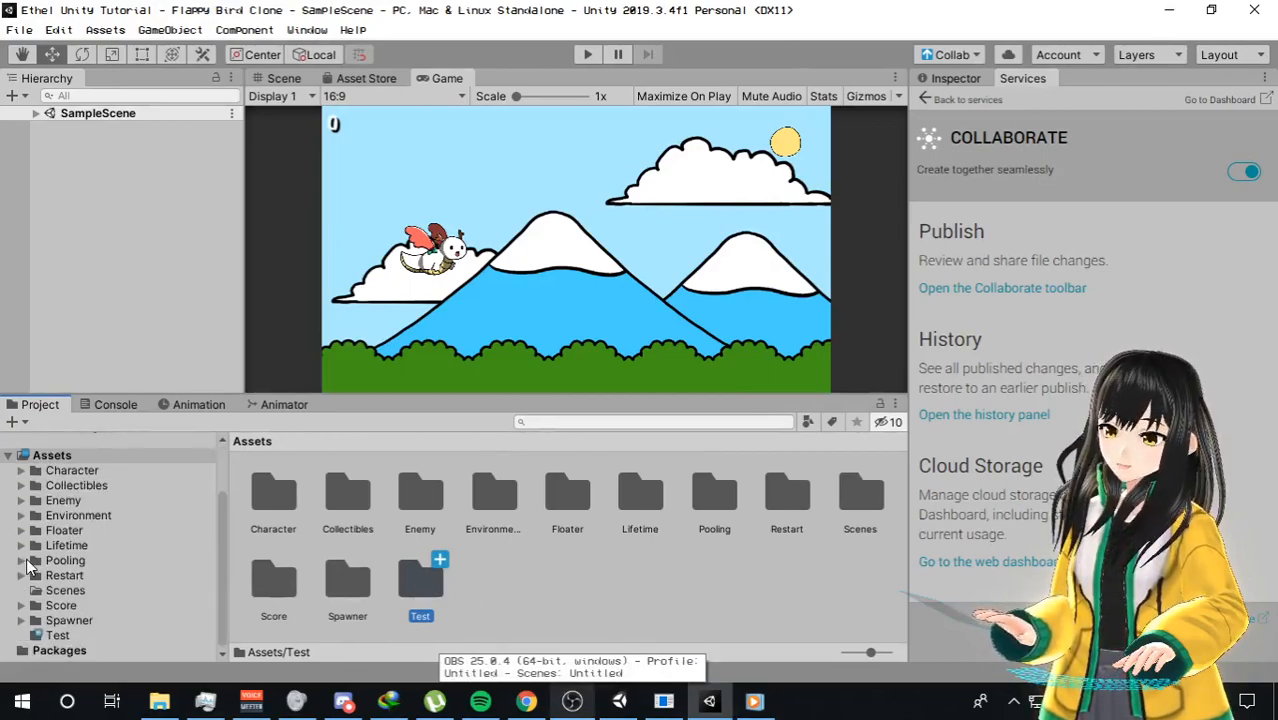
- Publish the added Test folder through Collaborate with the change description "Test"
click(950, 55)
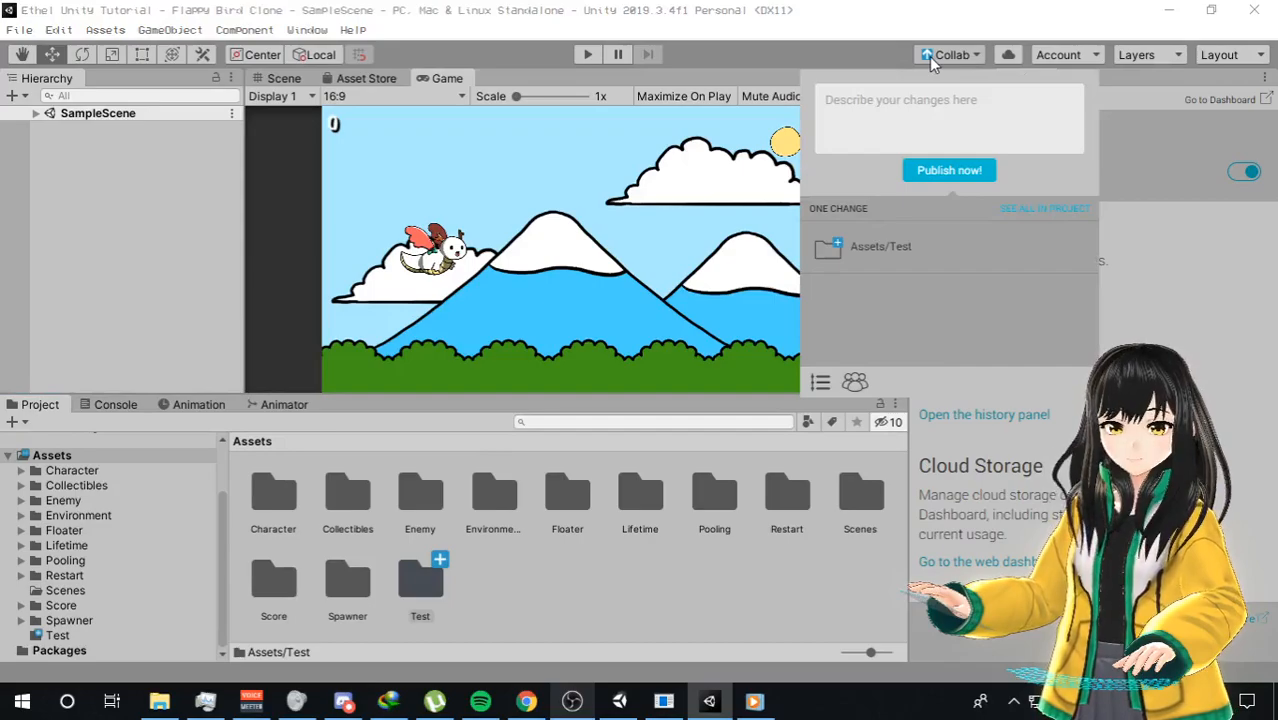
click(931, 58)
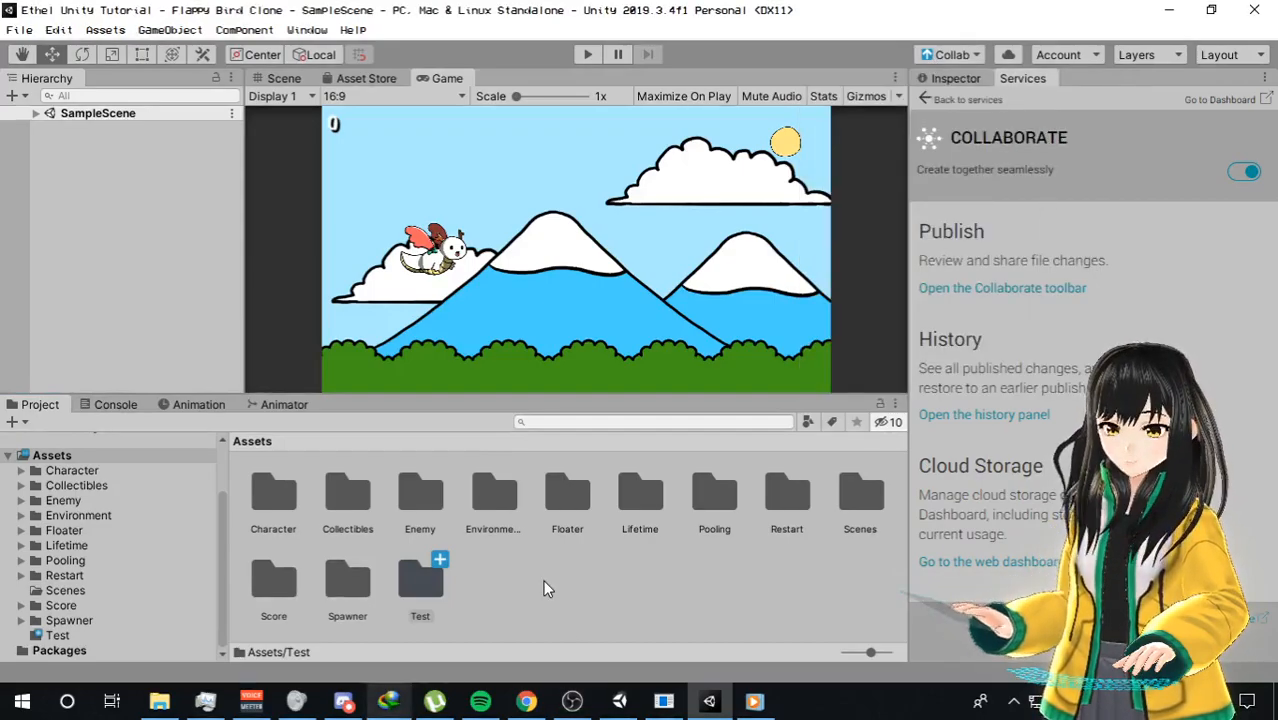
click(973, 57)
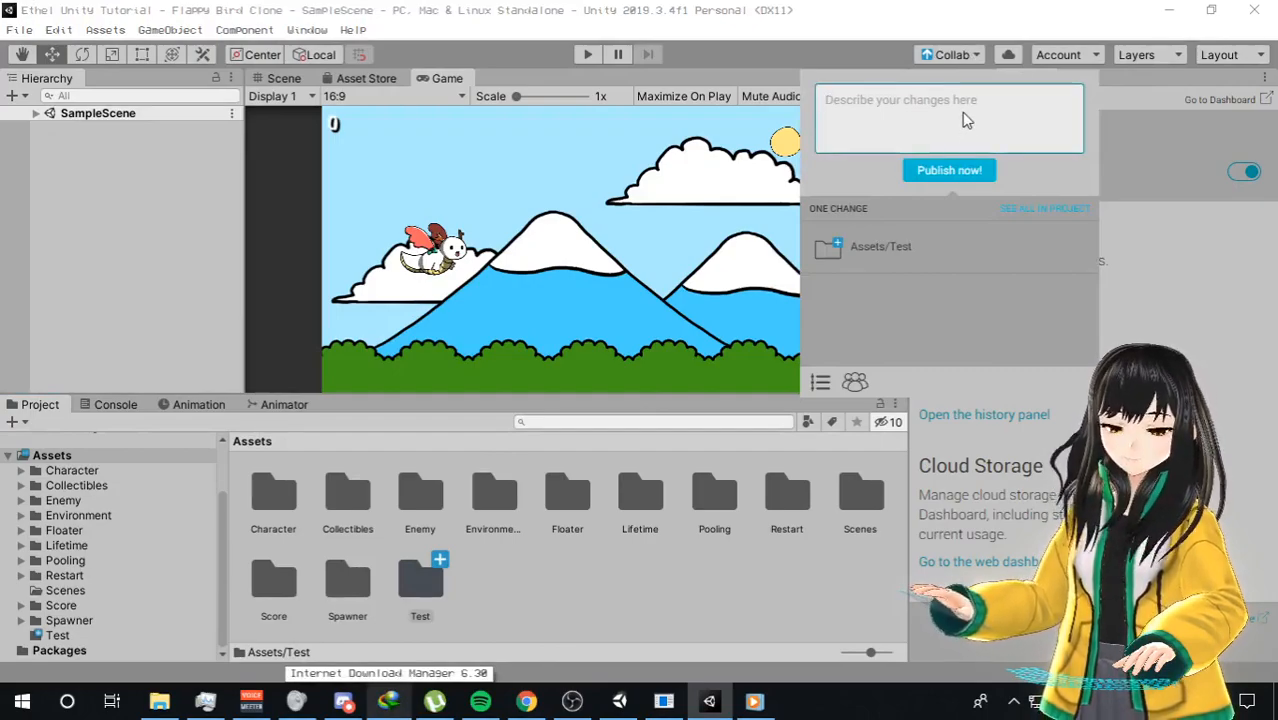
click(965, 120)
text(Test)
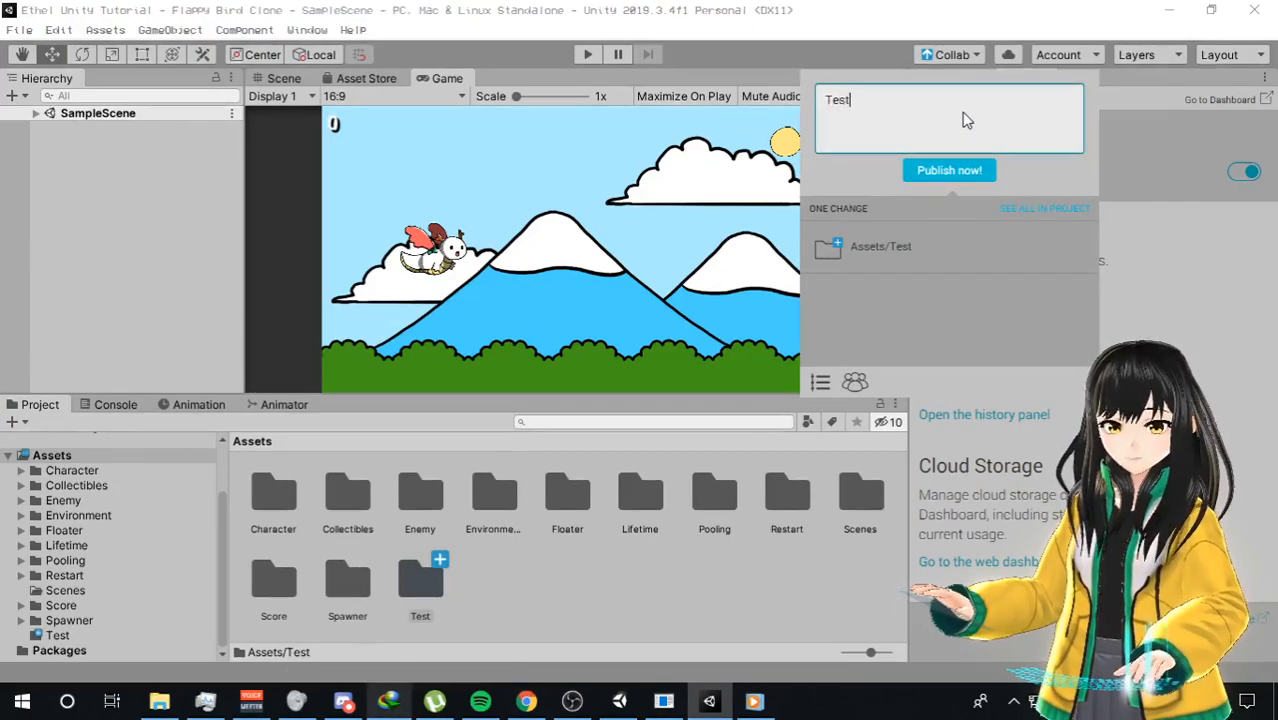
drag(880, 112, 814, 104)
key(BackSpace)
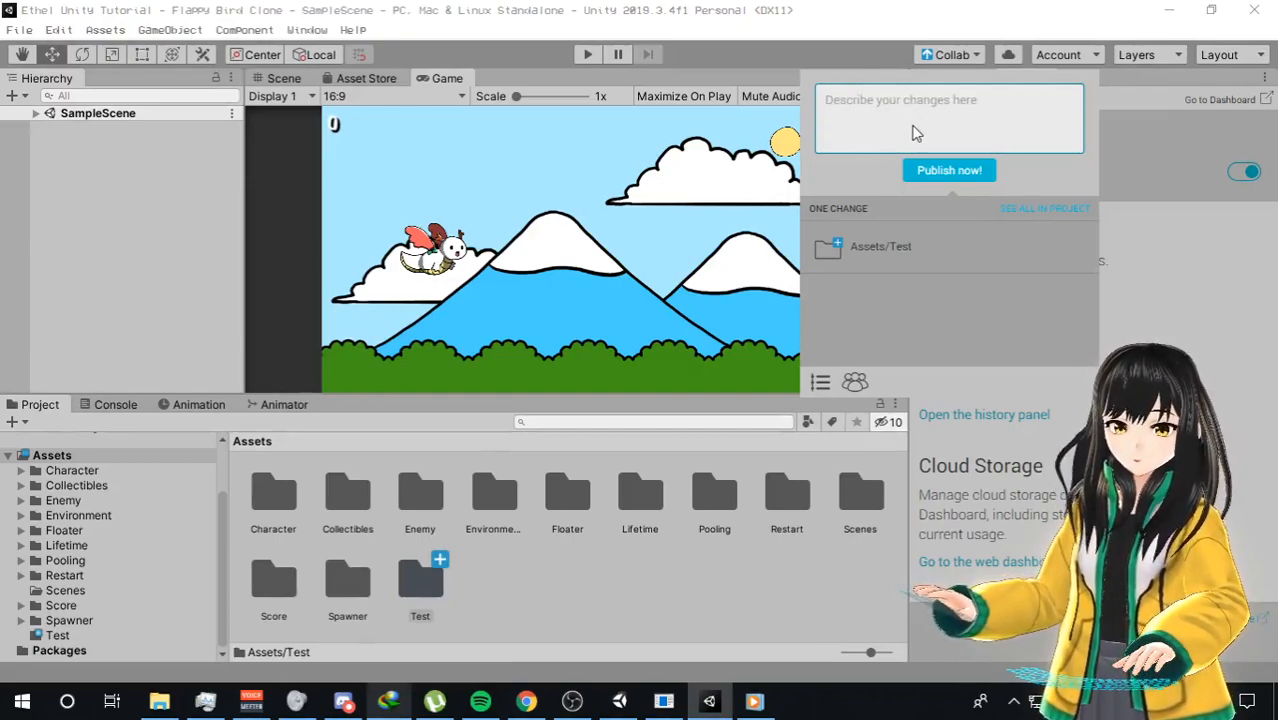
text(Test)
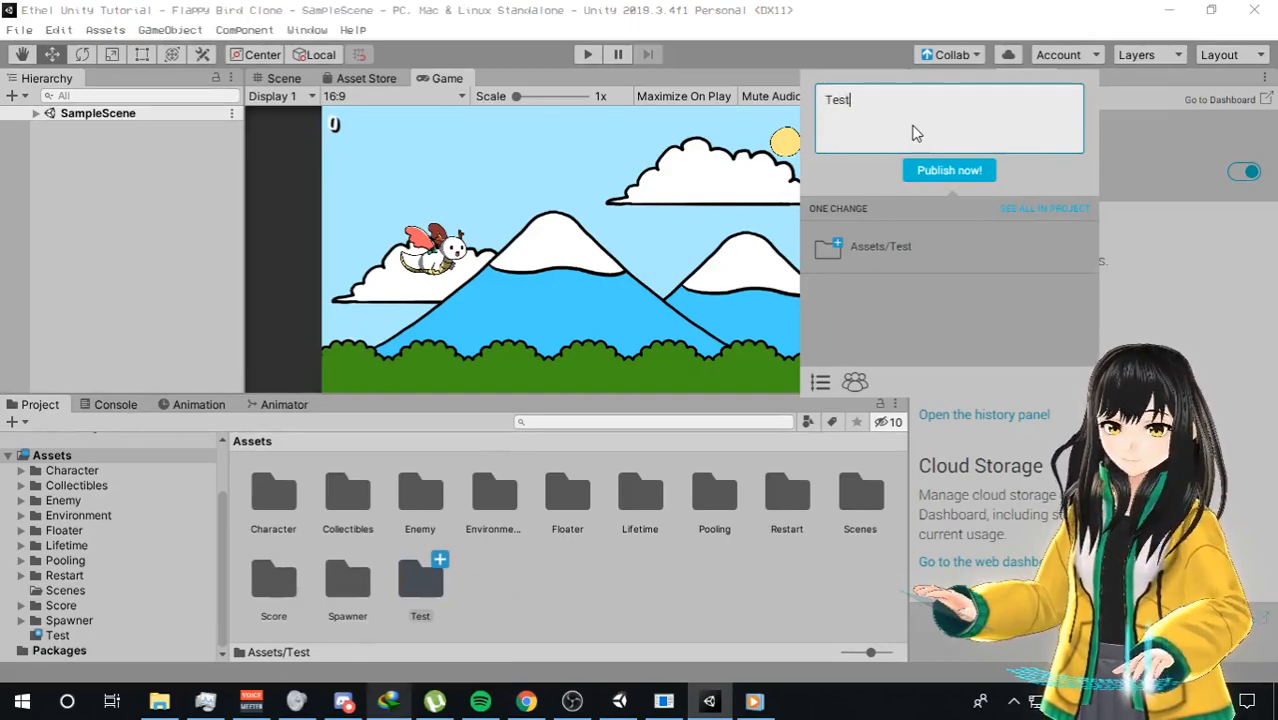
click(983, 174)
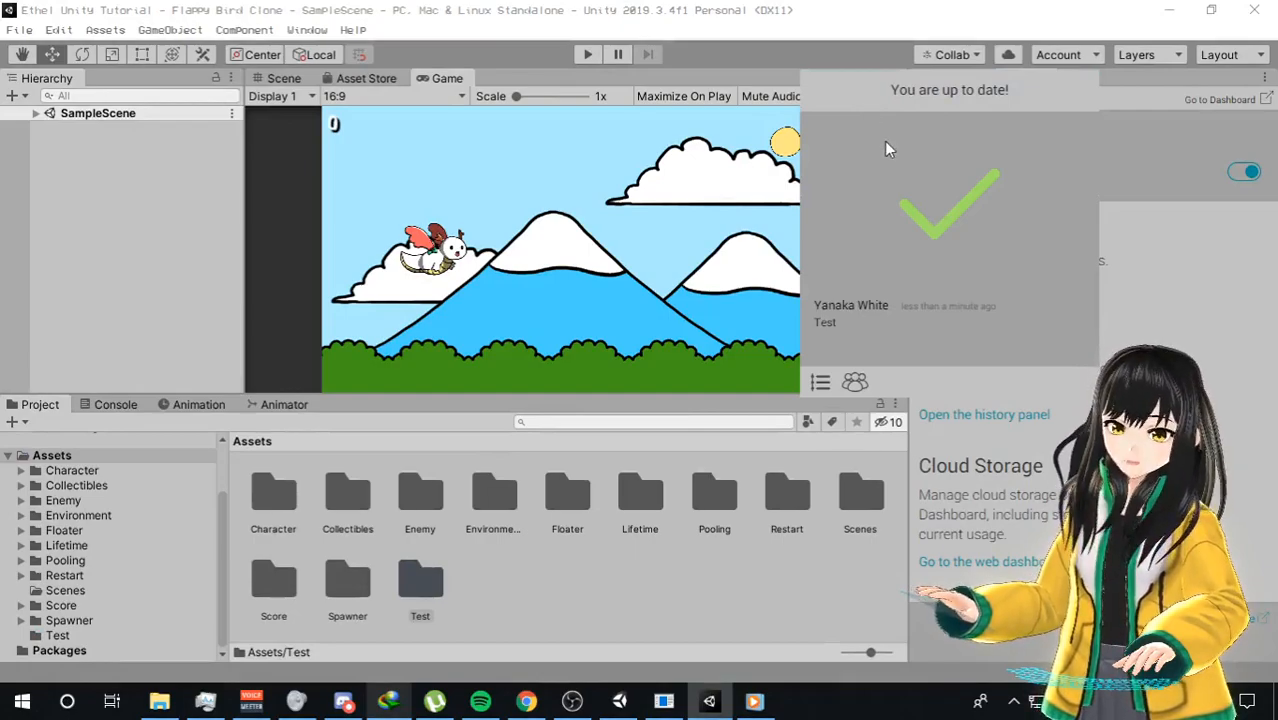
click(829, 601)
click(503, 592)
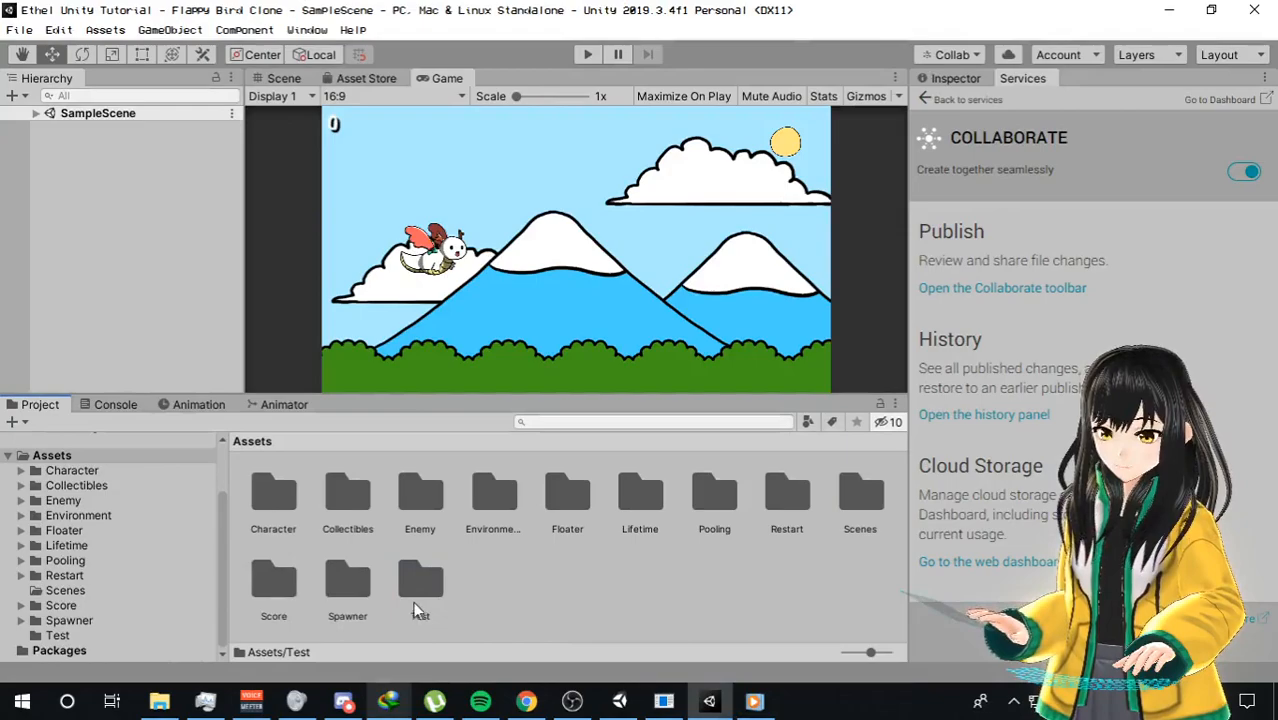
- Check the project's sync status and delete the Test folder from Assets
click(946, 53)
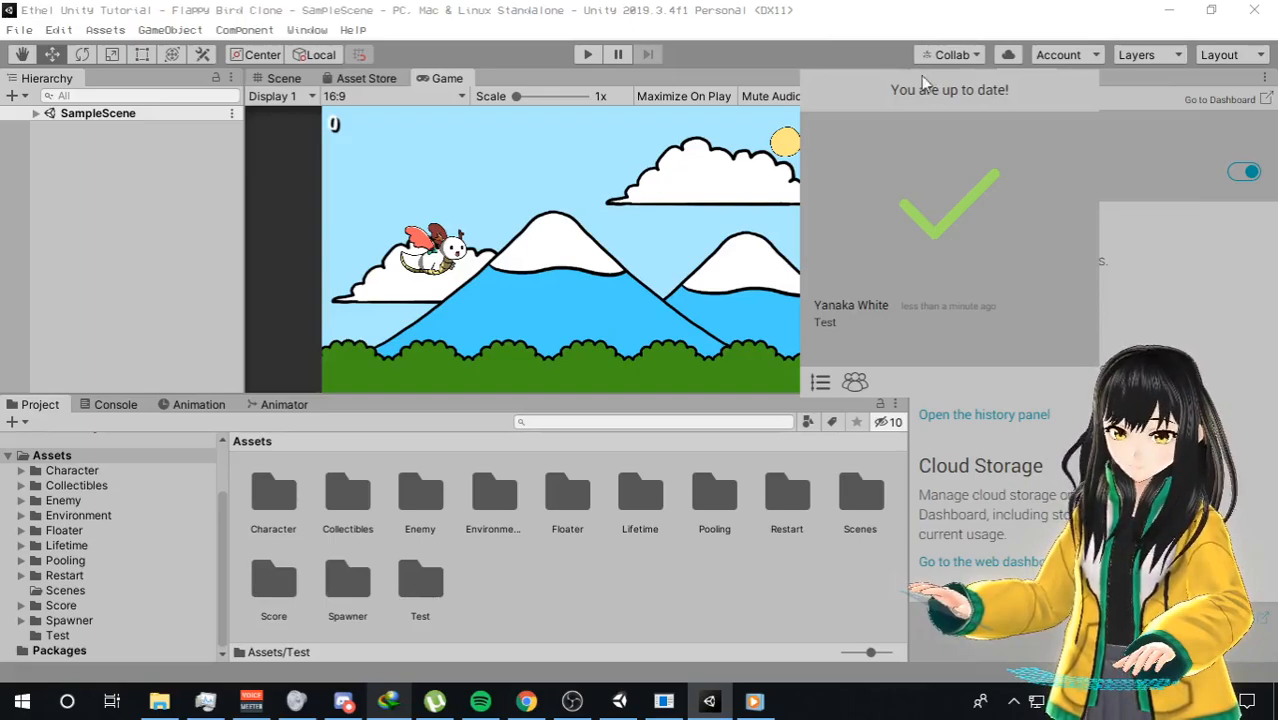
click(678, 597)
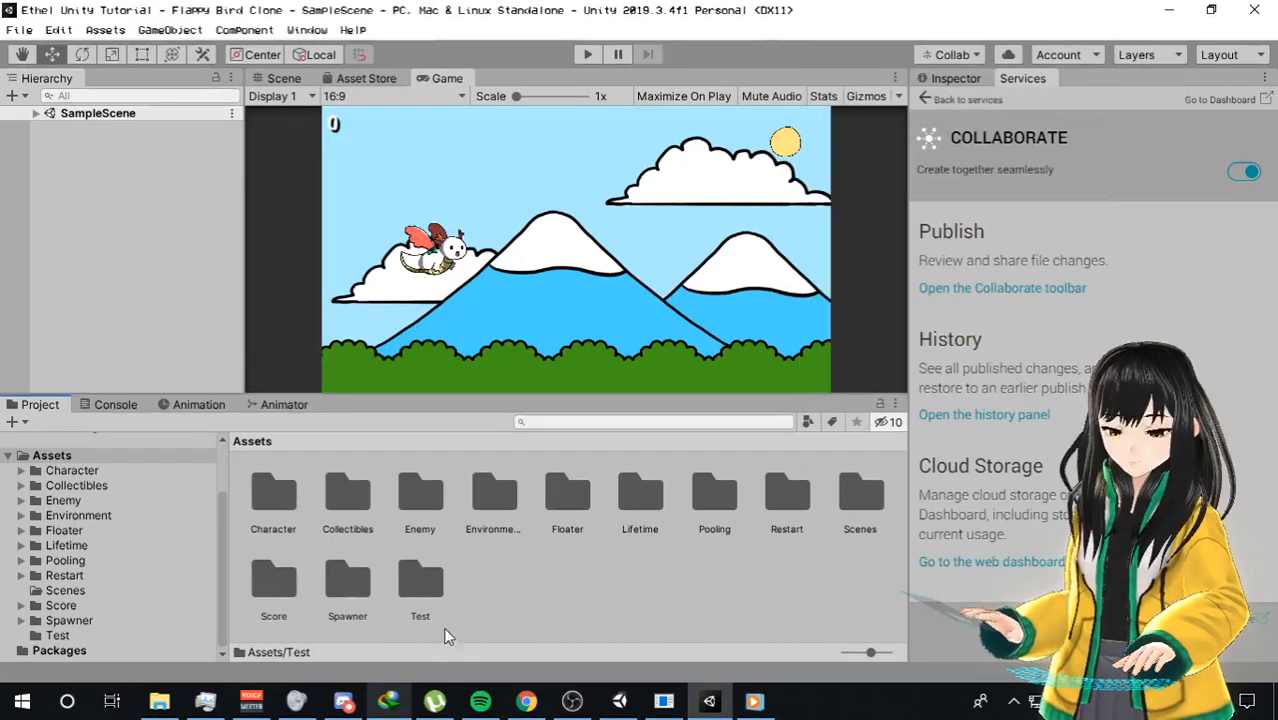
click(421, 585)
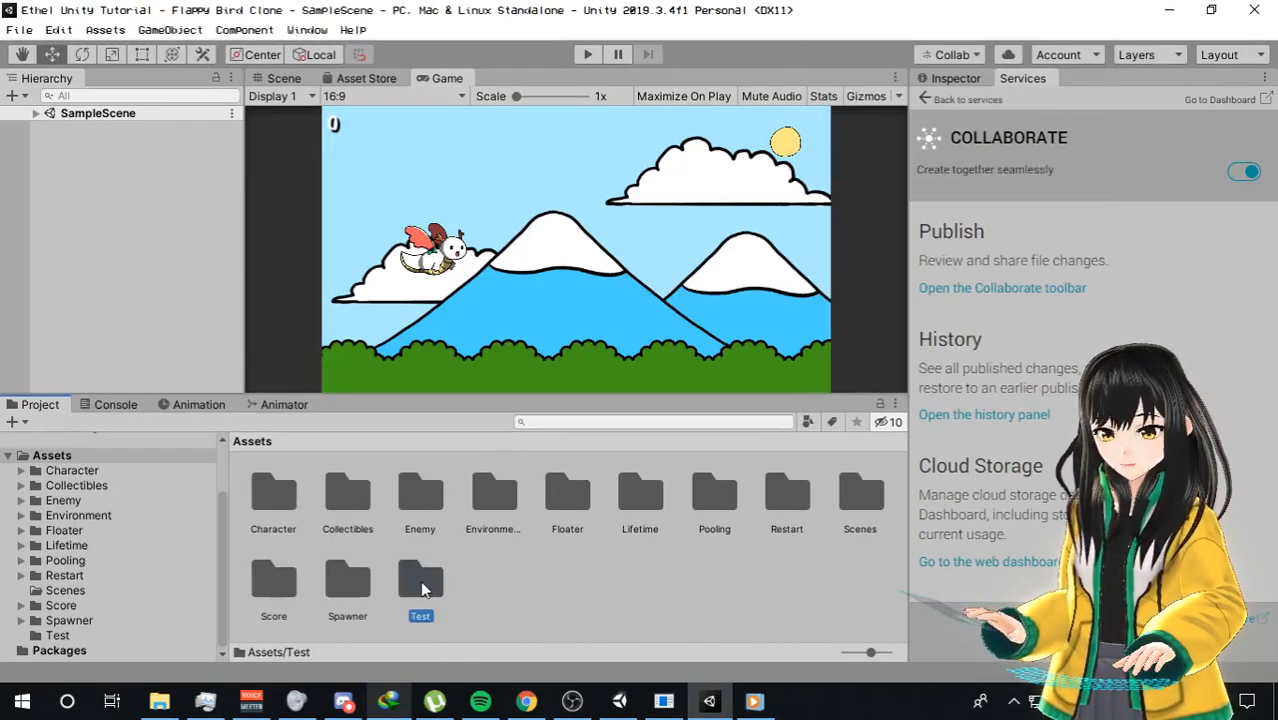
key(Delete)
key(Return)
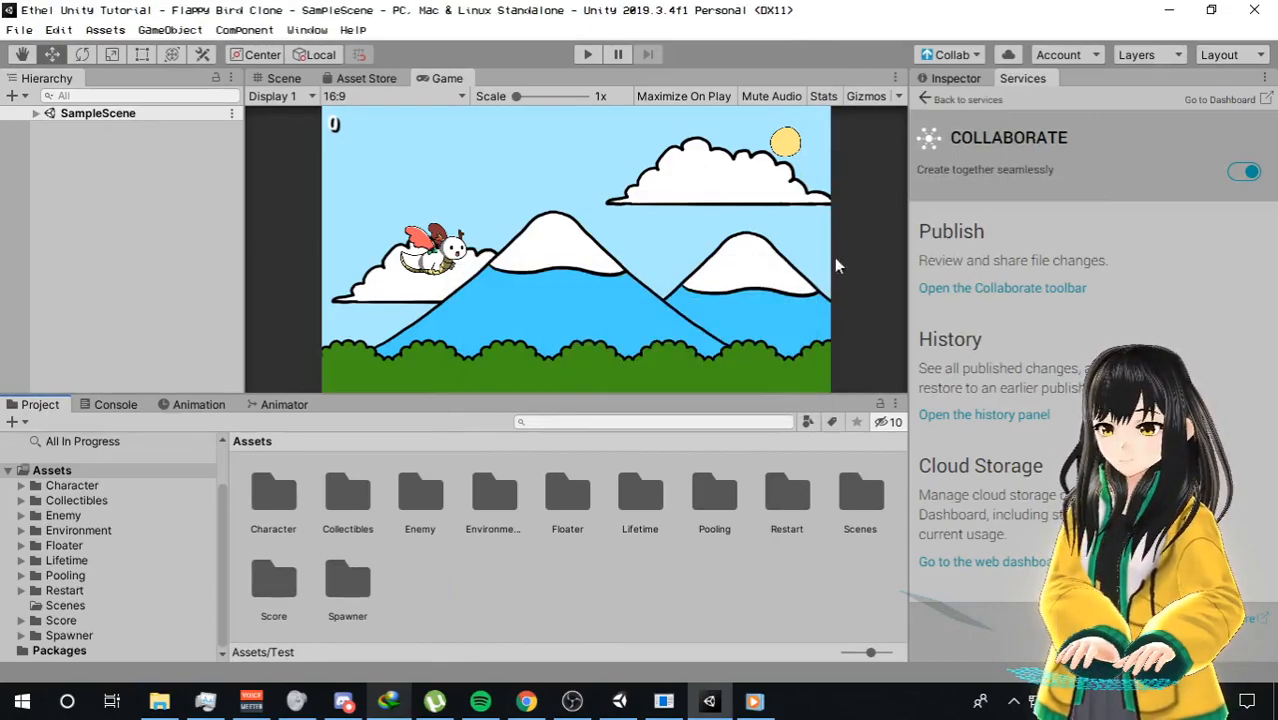
- Revert the pending deletion of the Test folder in Collaborate and check the sync status
click(963, 56)
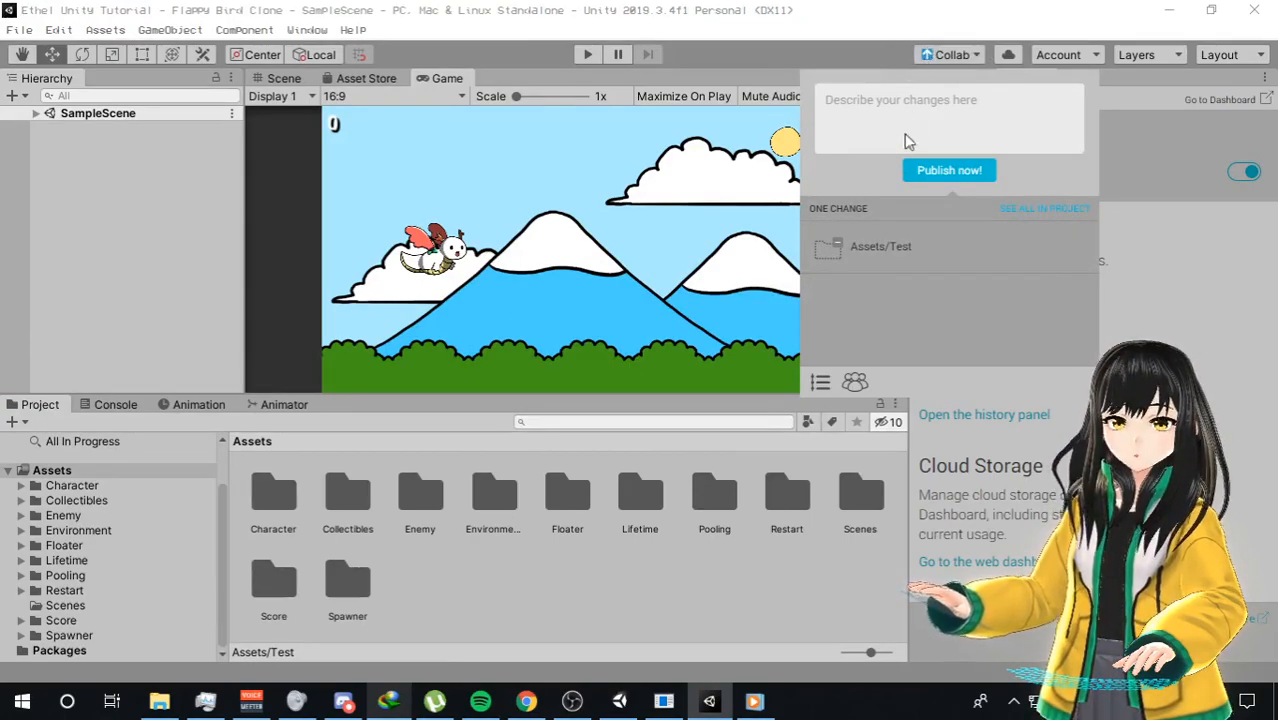
mouse_move(885, 244)
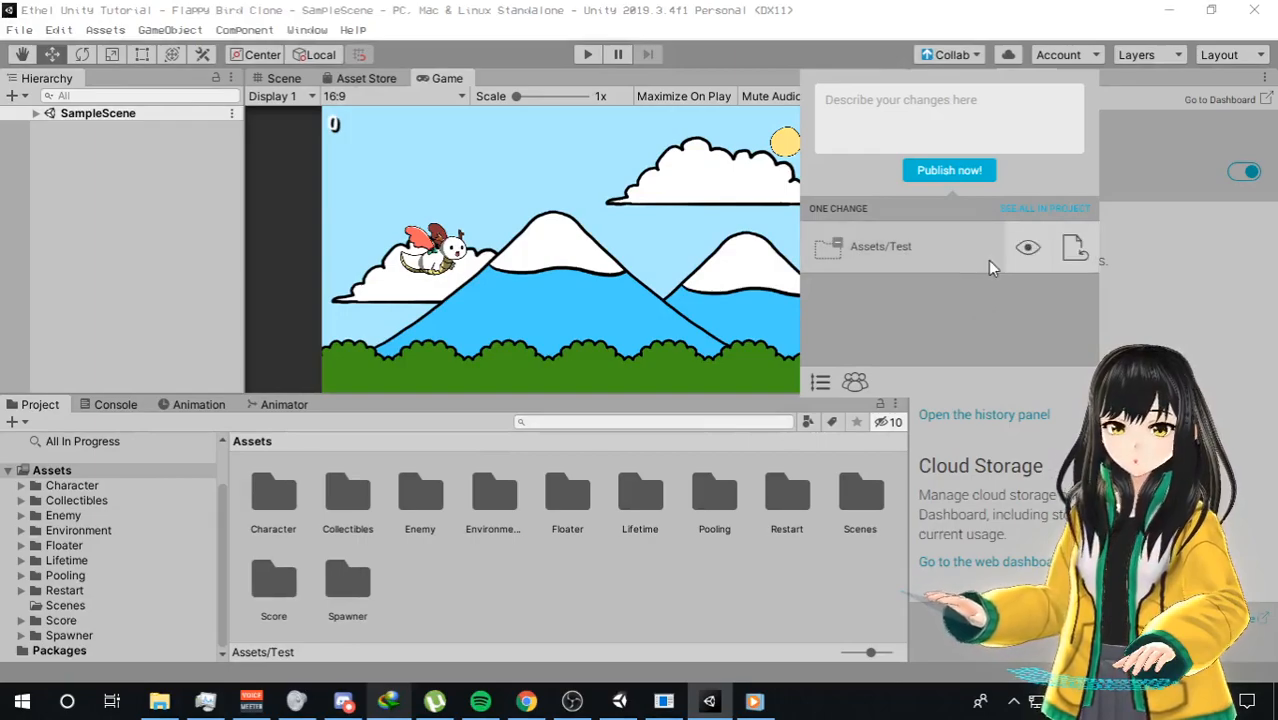
click(1069, 256)
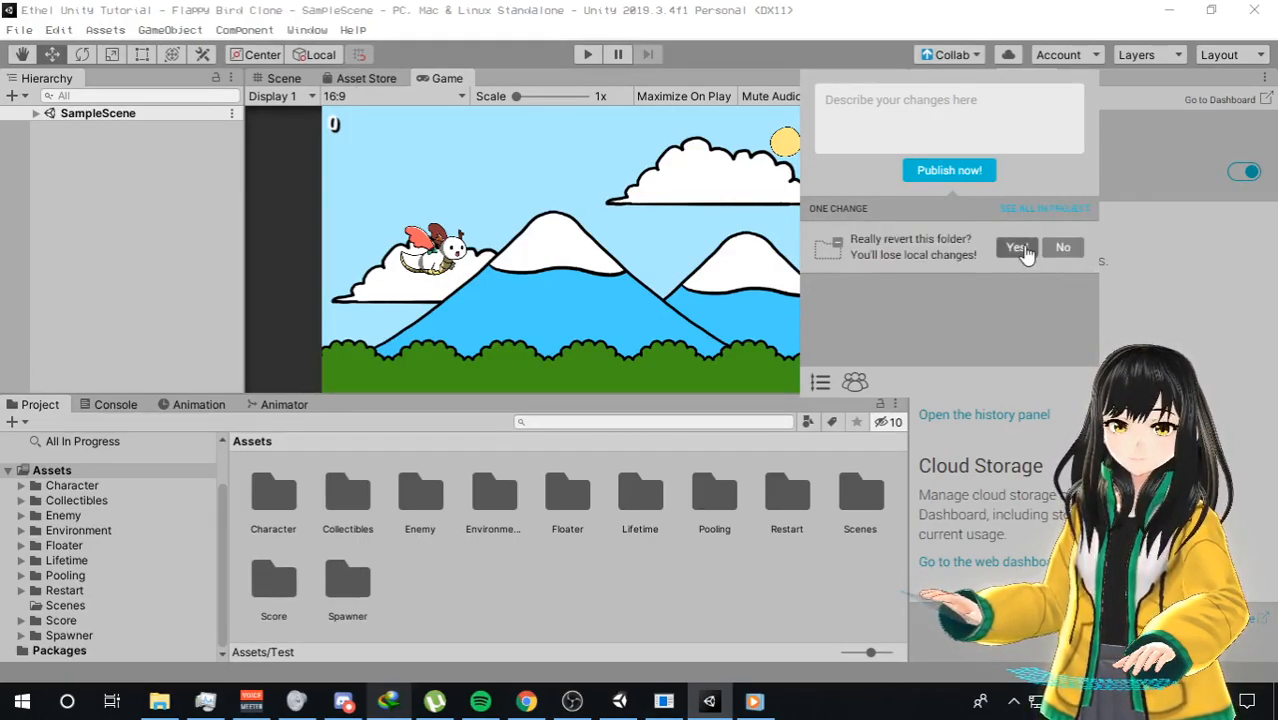
click(1022, 250)
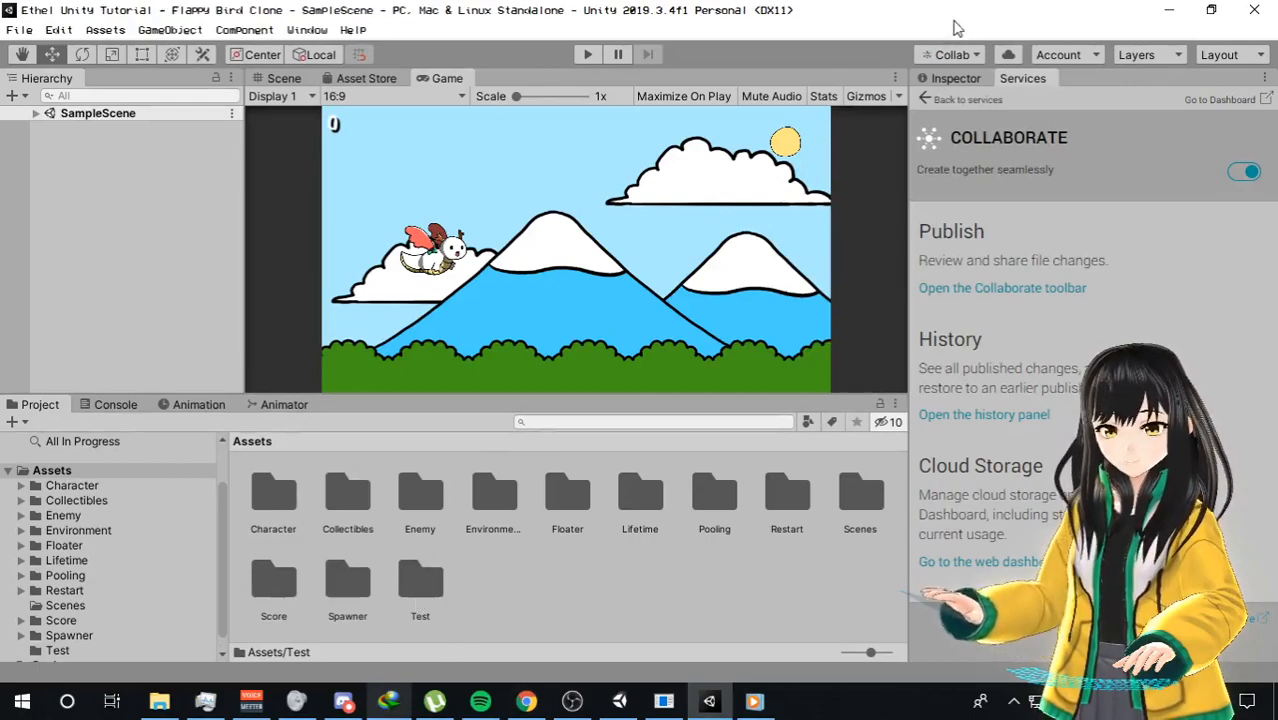
click(952, 55)
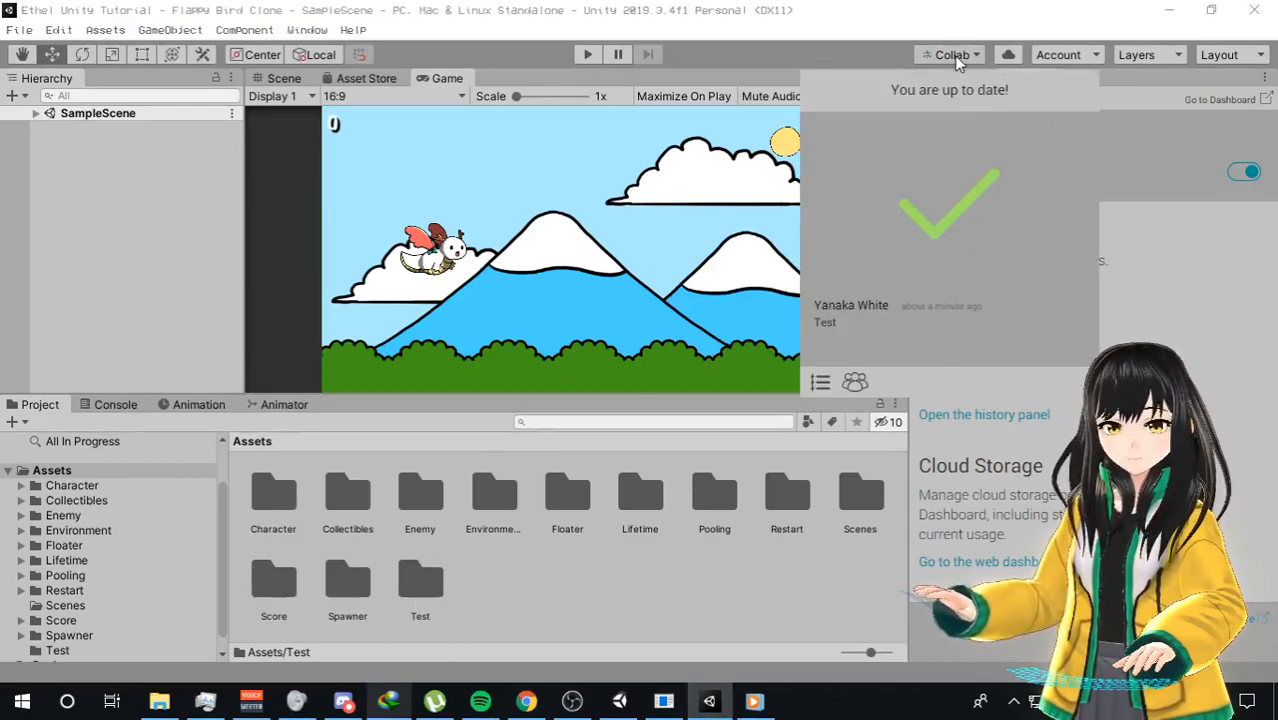
click(842, 57)
- Delete the Test folder from Assets and publish the deletion through Collaborate without a description
click(420, 585)
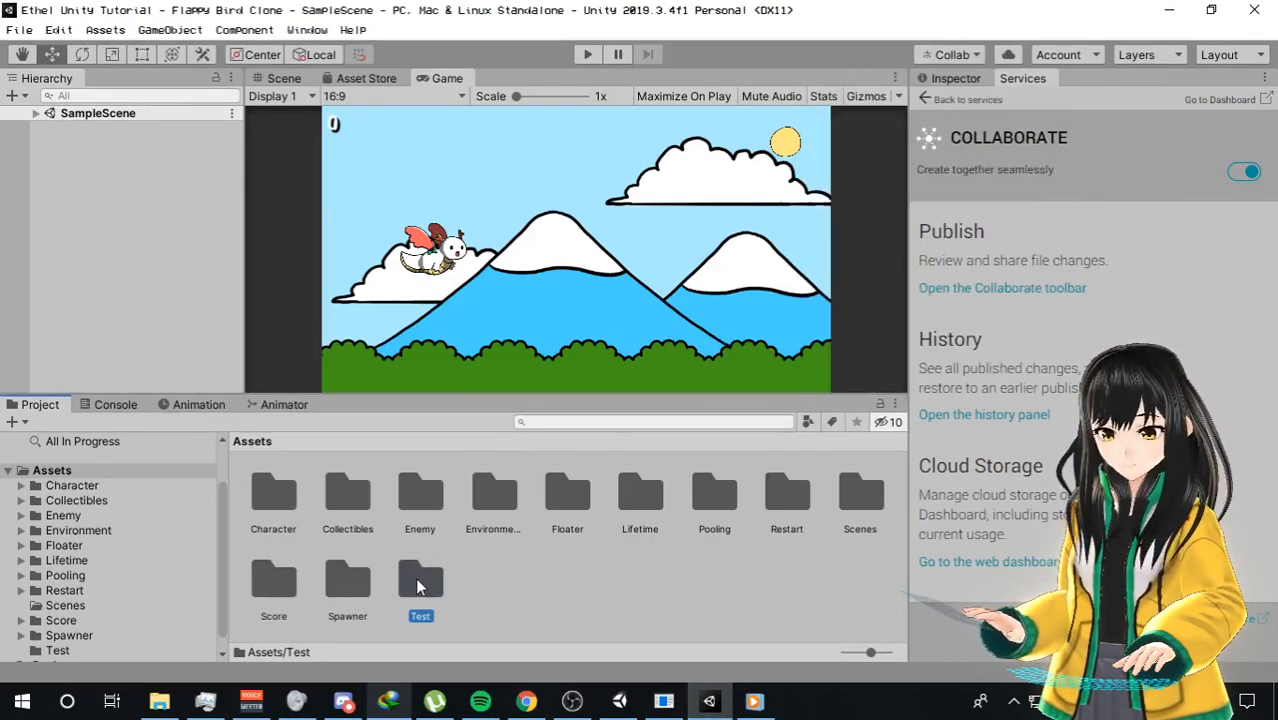
key(Delete)
key(Return)
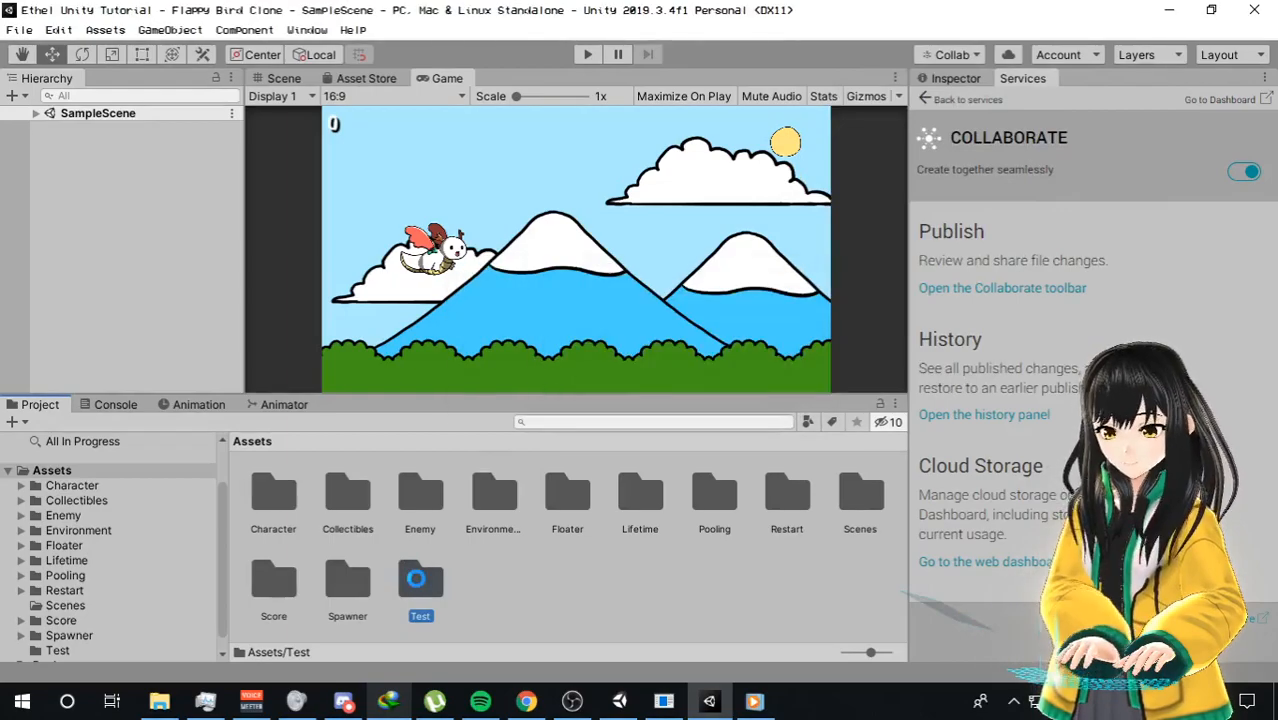
click(950, 55)
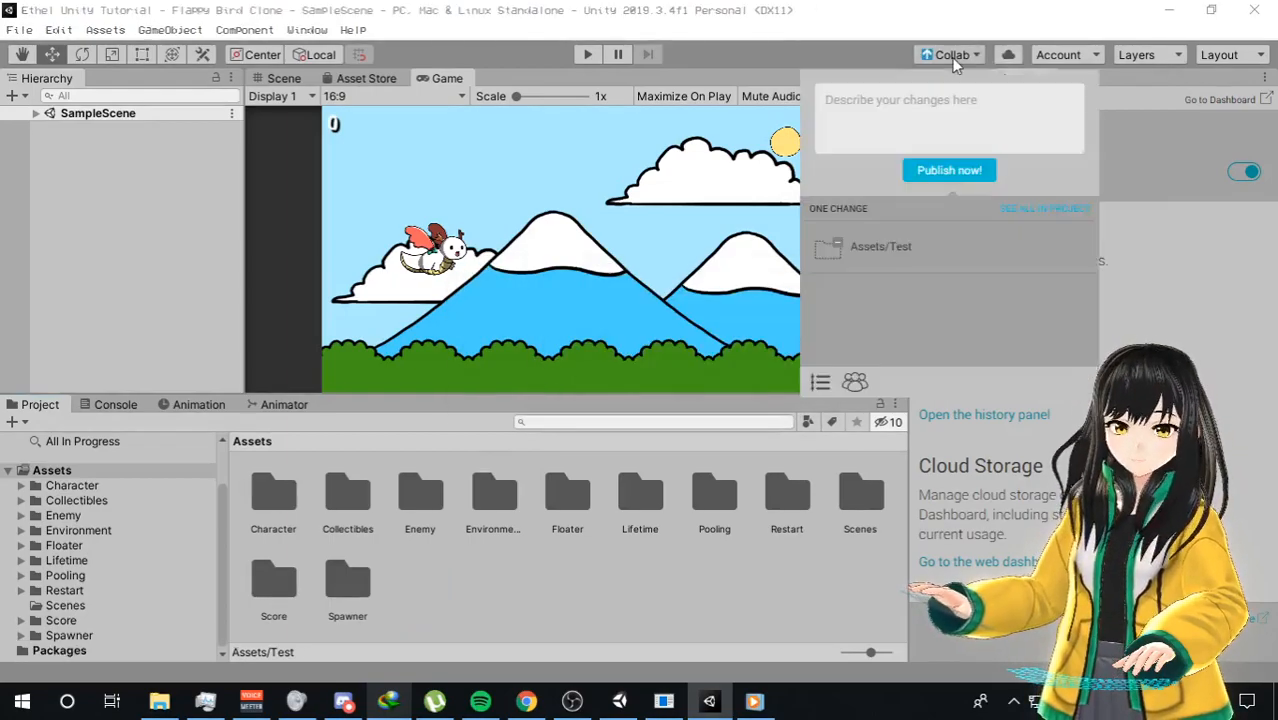
click(940, 171)
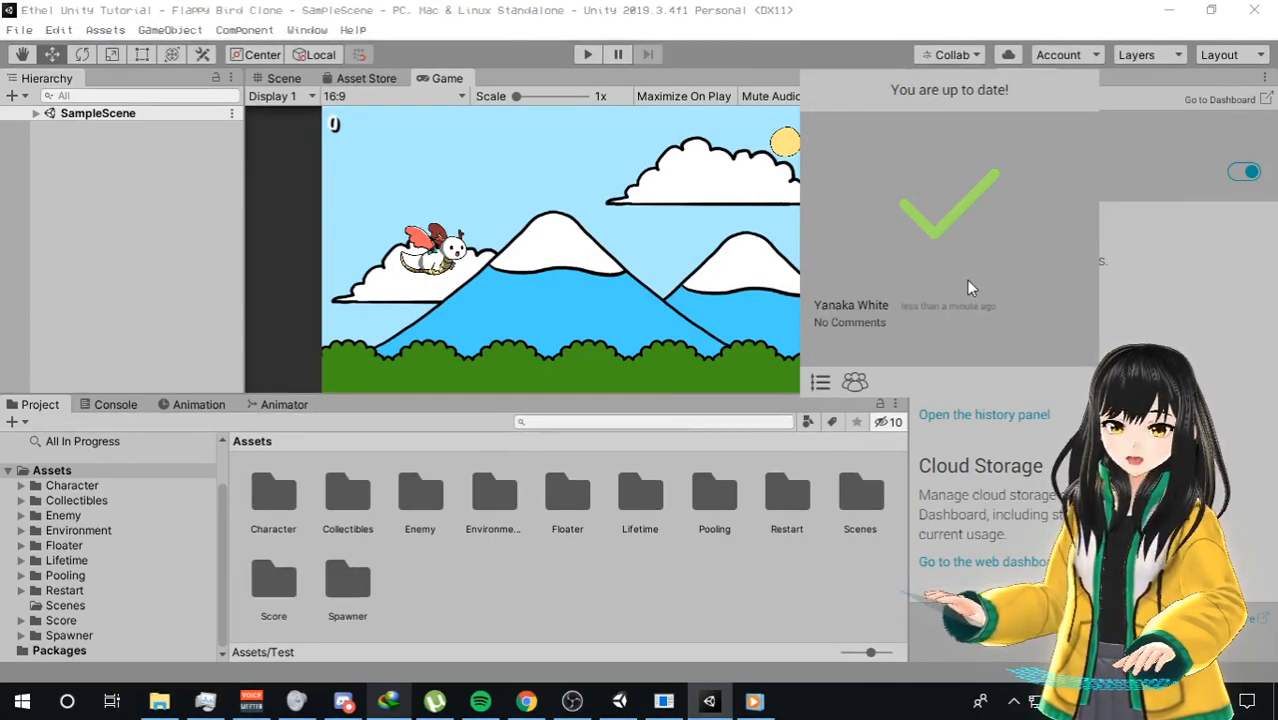
- Review the Collab history and go back to the commit described as "Test" to bring back the Test folder
click(820, 385)
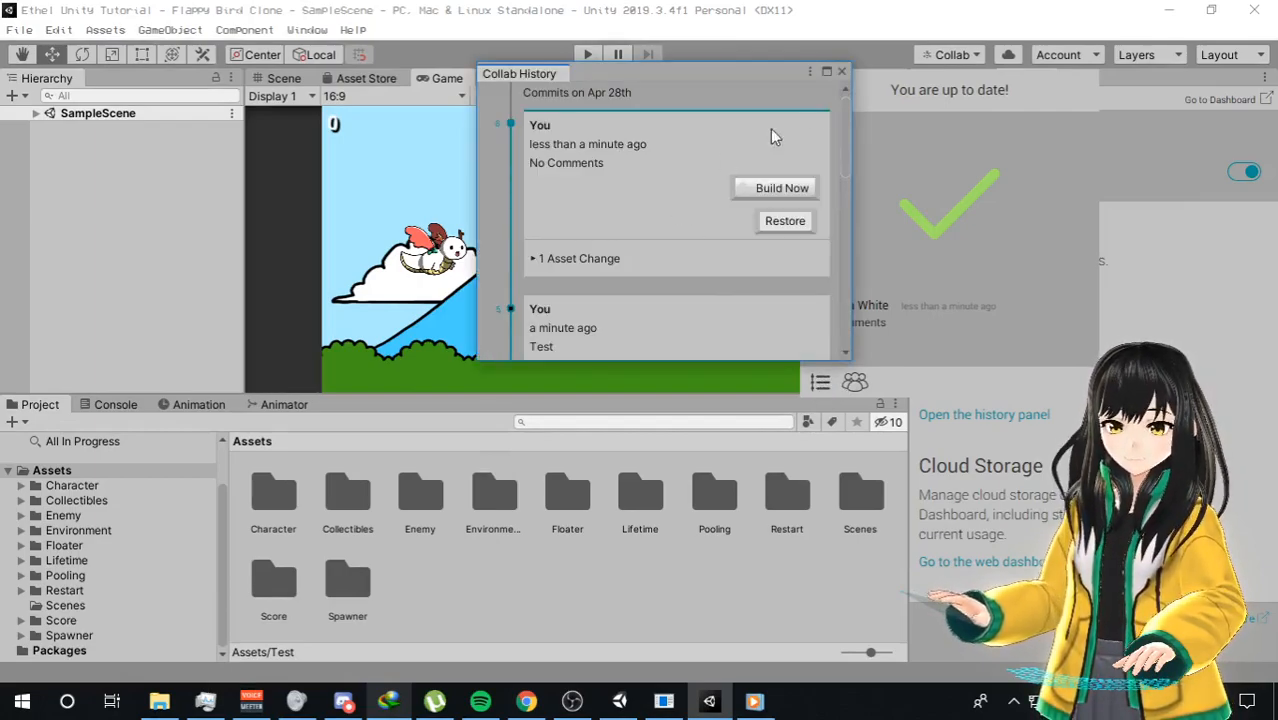
click(843, 142)
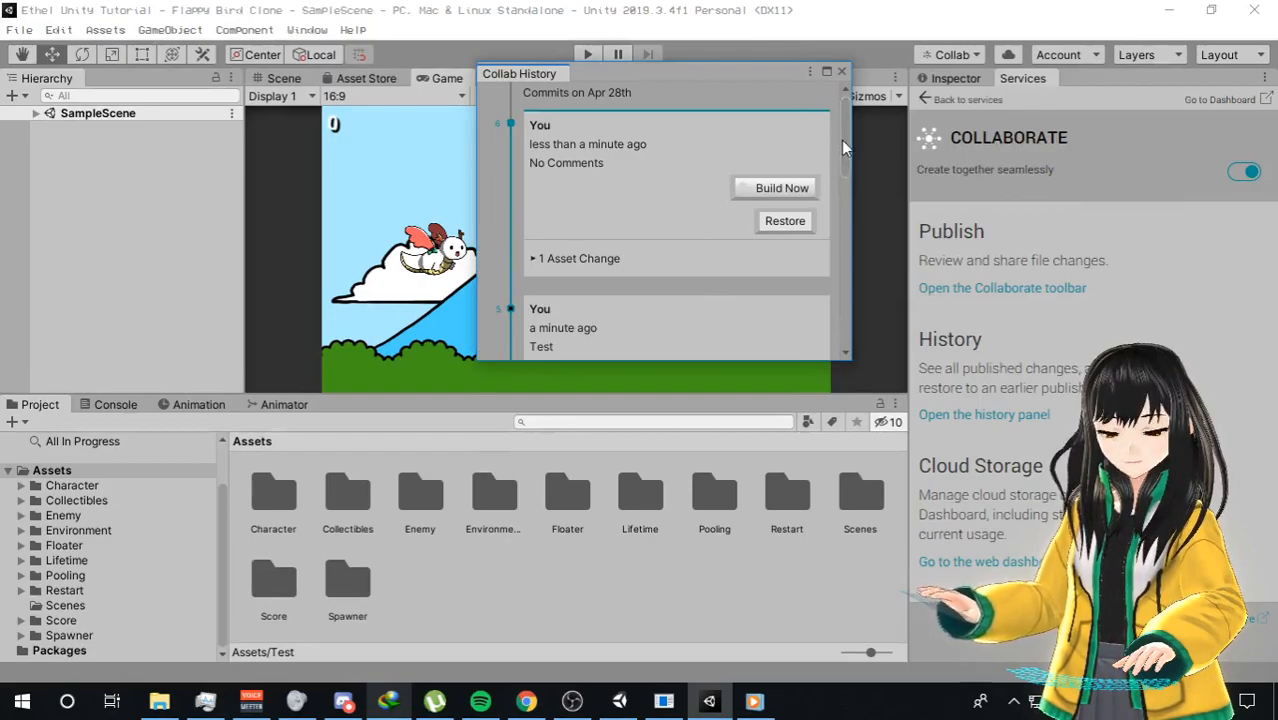
mouse_move(842, 142)
mouse_down()
mouse_move(839, 182)
mouse_move(842, 142)
mouse_move(841, 163)
mouse_up()
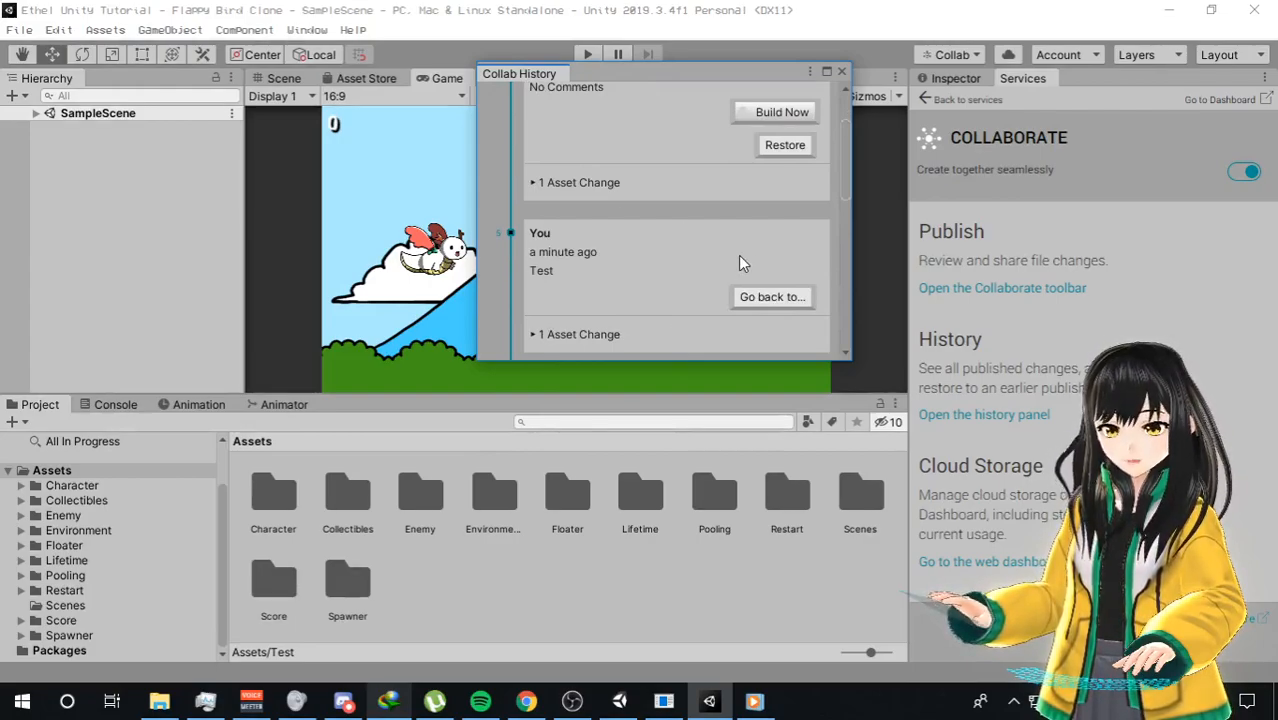
scroll(700, 272, up, 2)
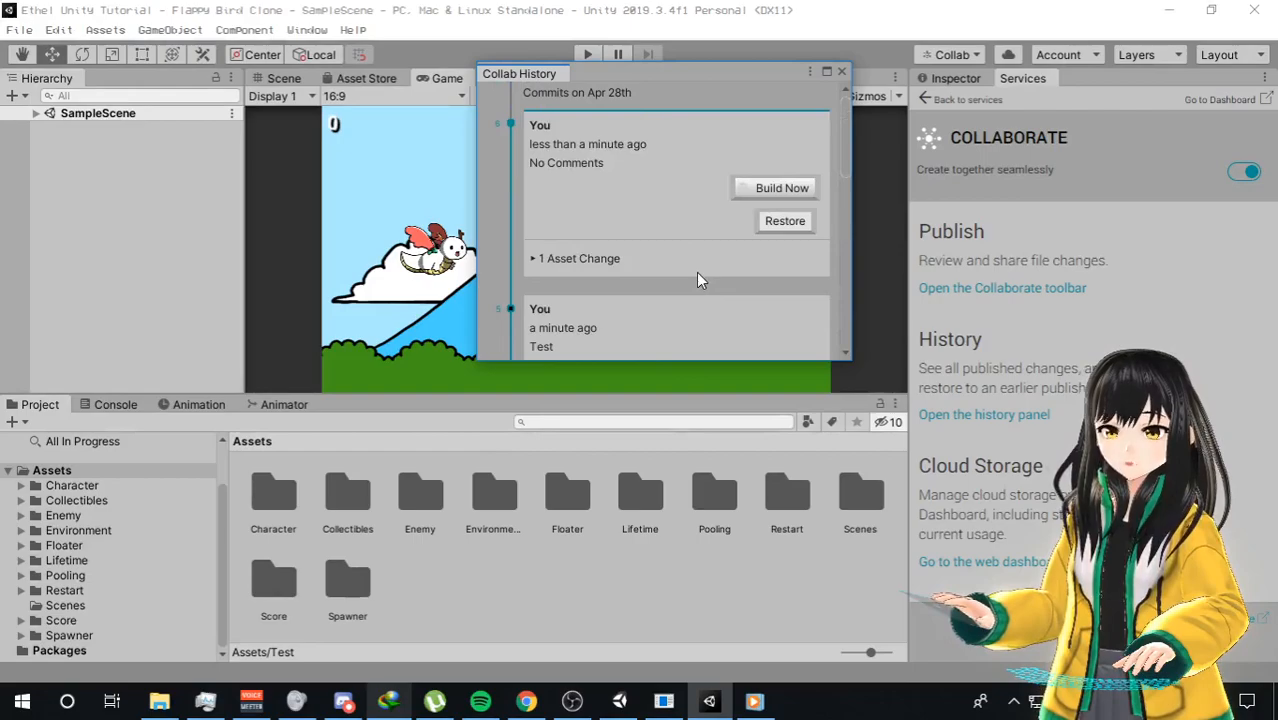
scroll(633, 140, down, 1)
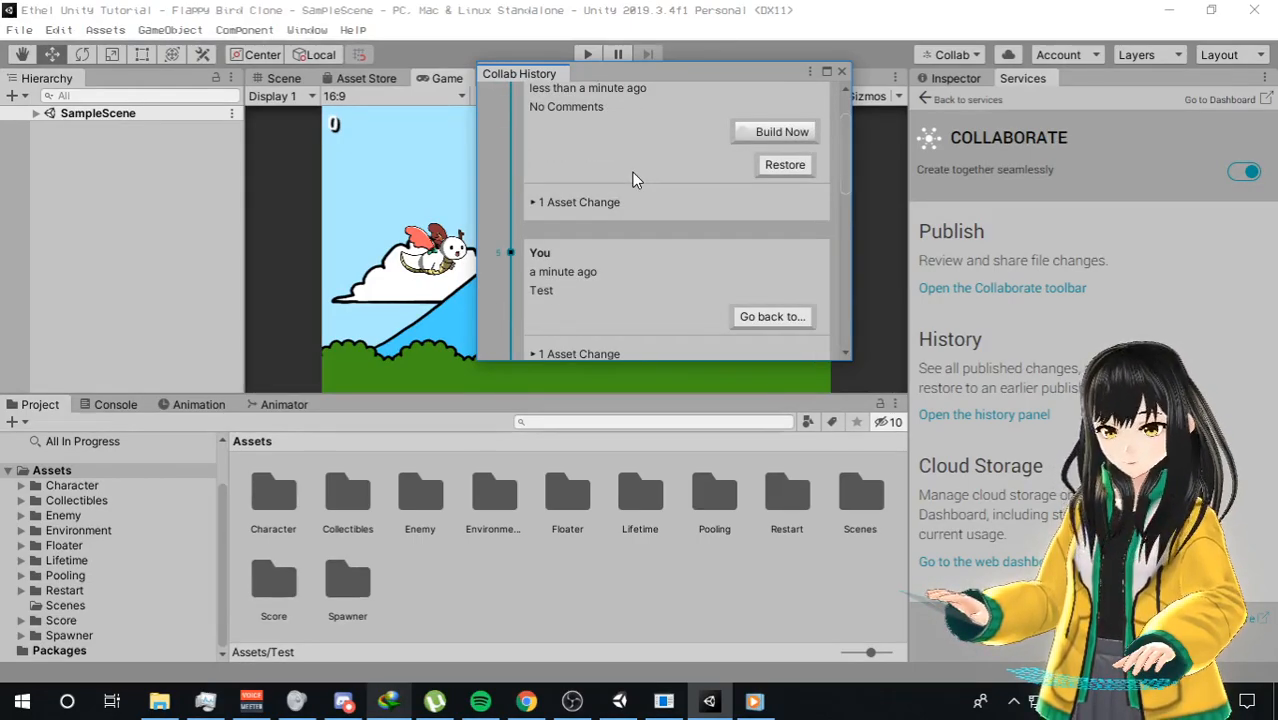
scroll(635, 179, down, 1)
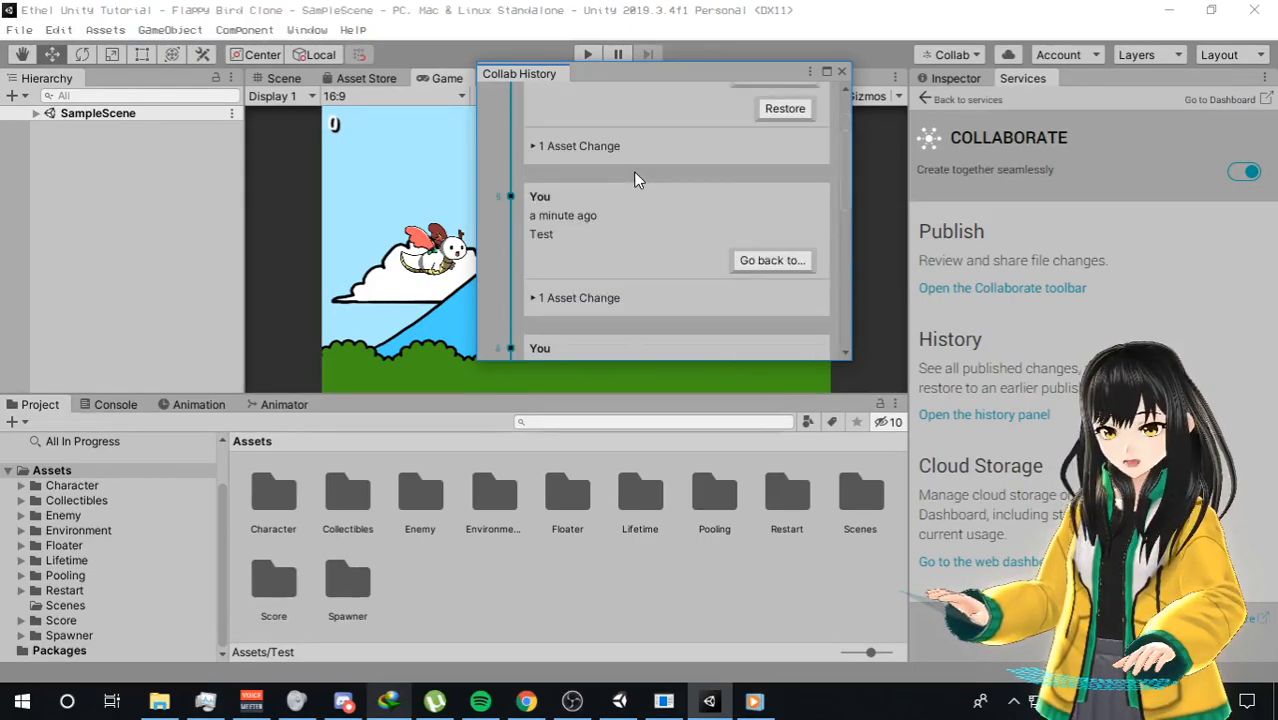
click(762, 261)
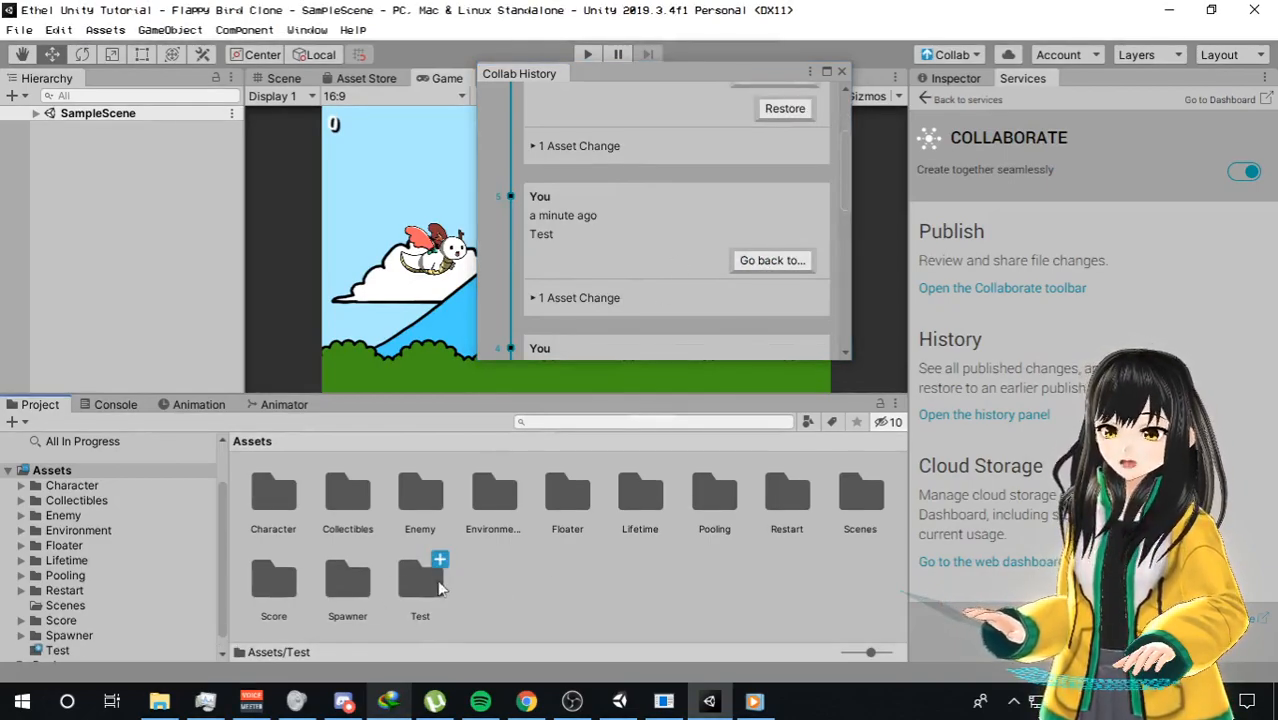
- Publish the restored Test folder through Collaborate with the description "Test is back" and close the Collab History window
click(980, 60)
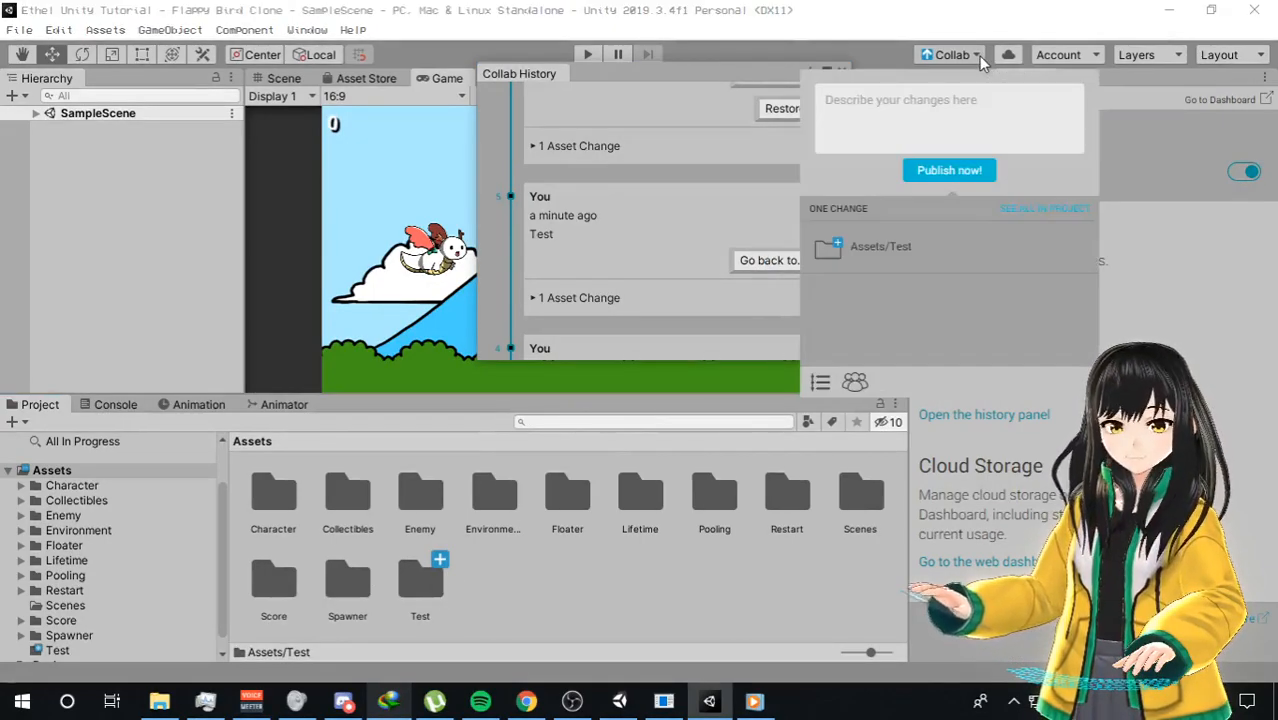
click(930, 106)
text(T)
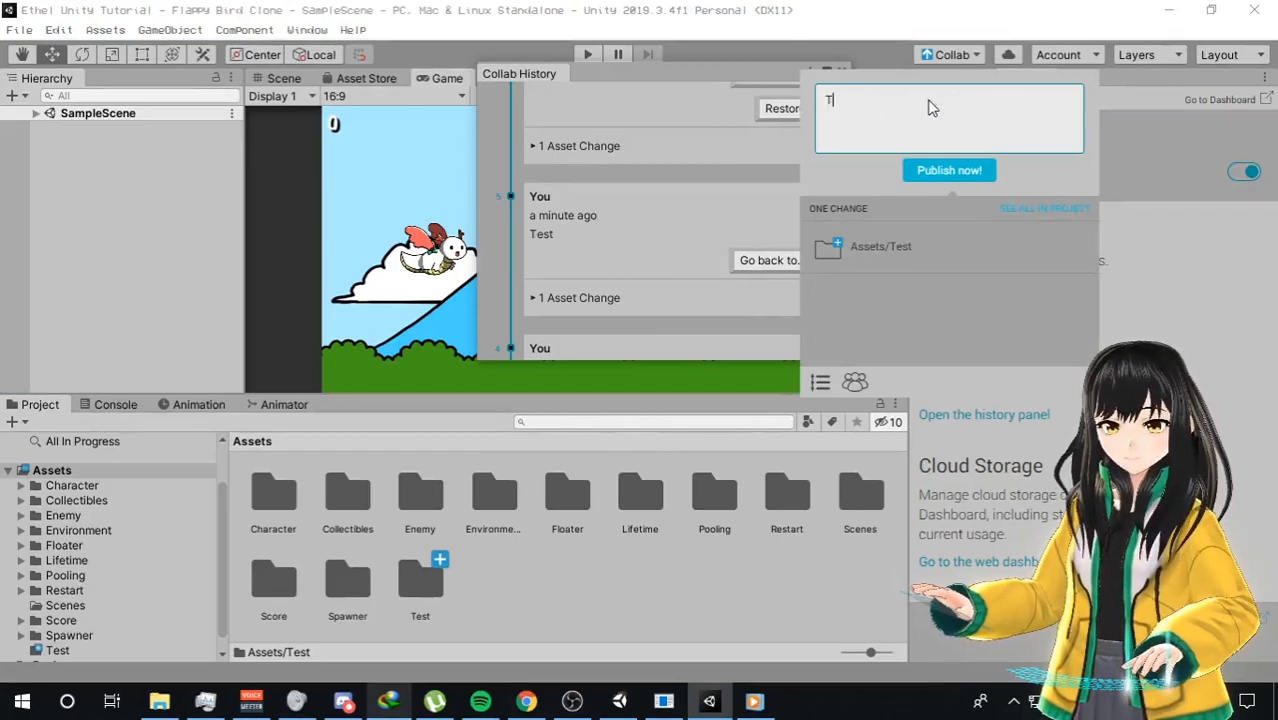
text(est is)
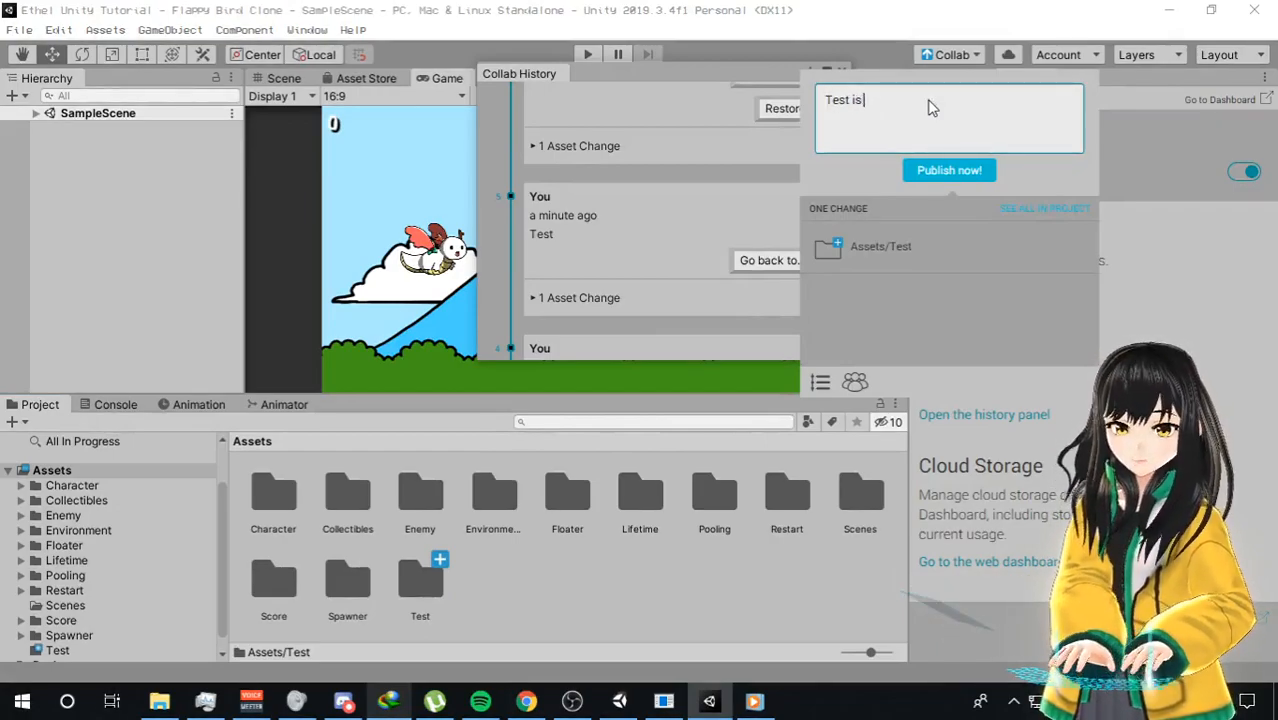
text( bnac)
key(BackSpace)
key(BackSpace)
key(BackSpace)
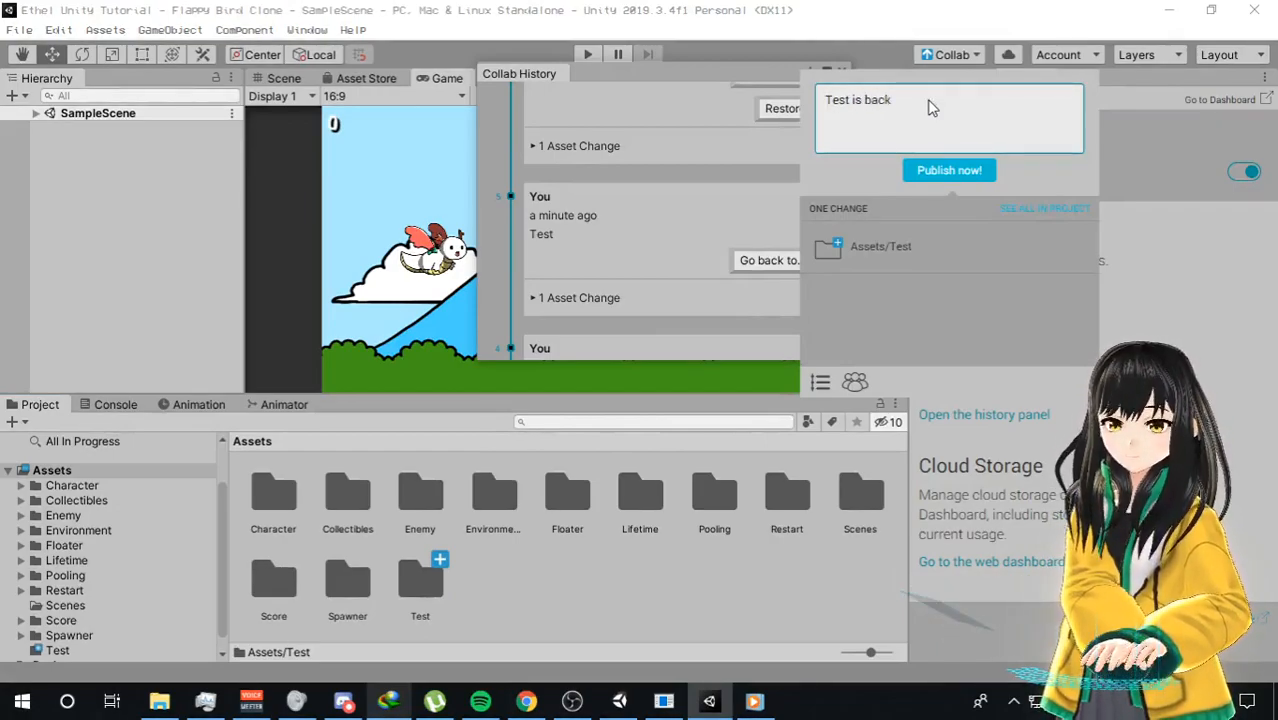
click(948, 171)
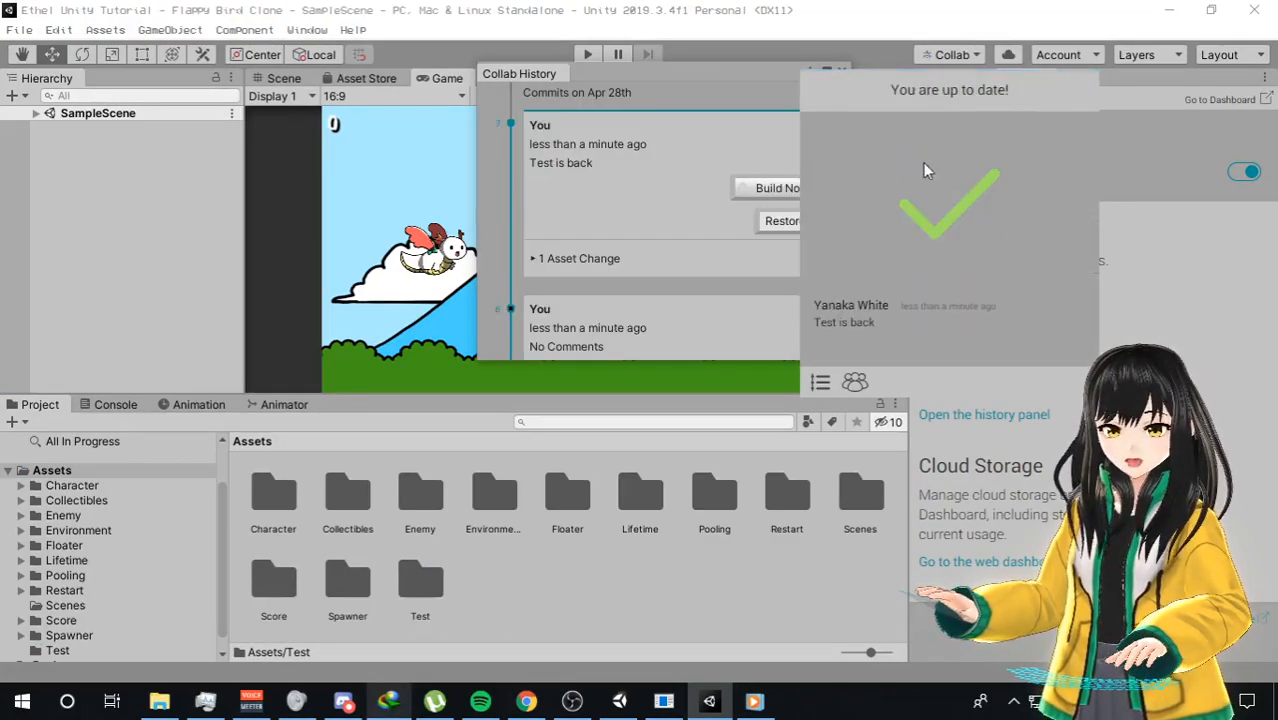
click(726, 103)
click(841, 76)
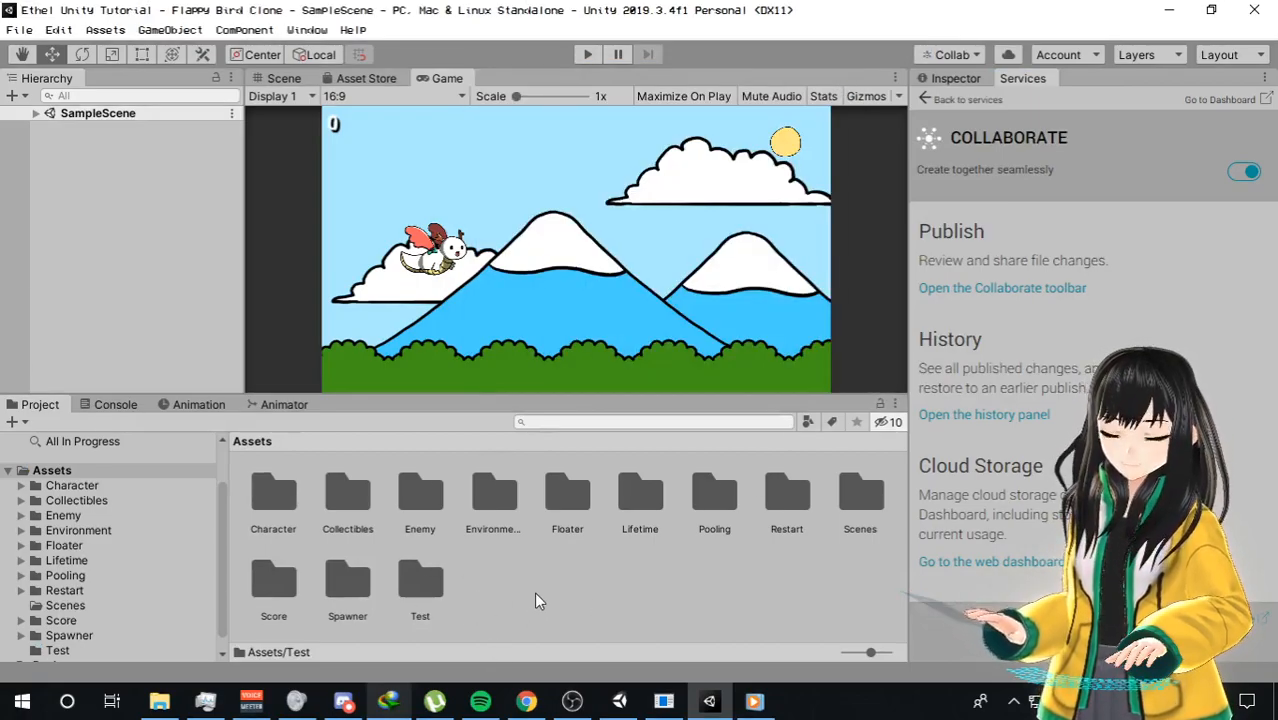
- Examine the Collaborate options offered for the Environment folder, and return to the Assets folder
right_click(157, 470)
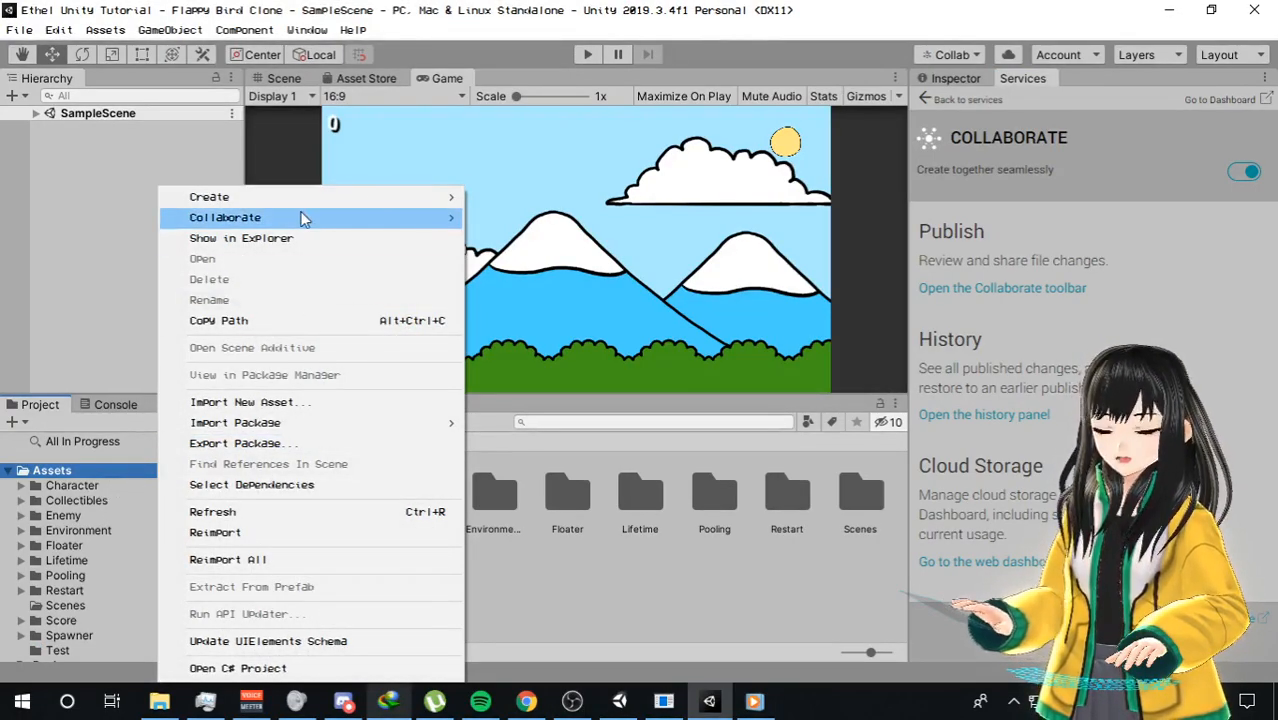
mouse_move(305, 218)
right_click(113, 526)
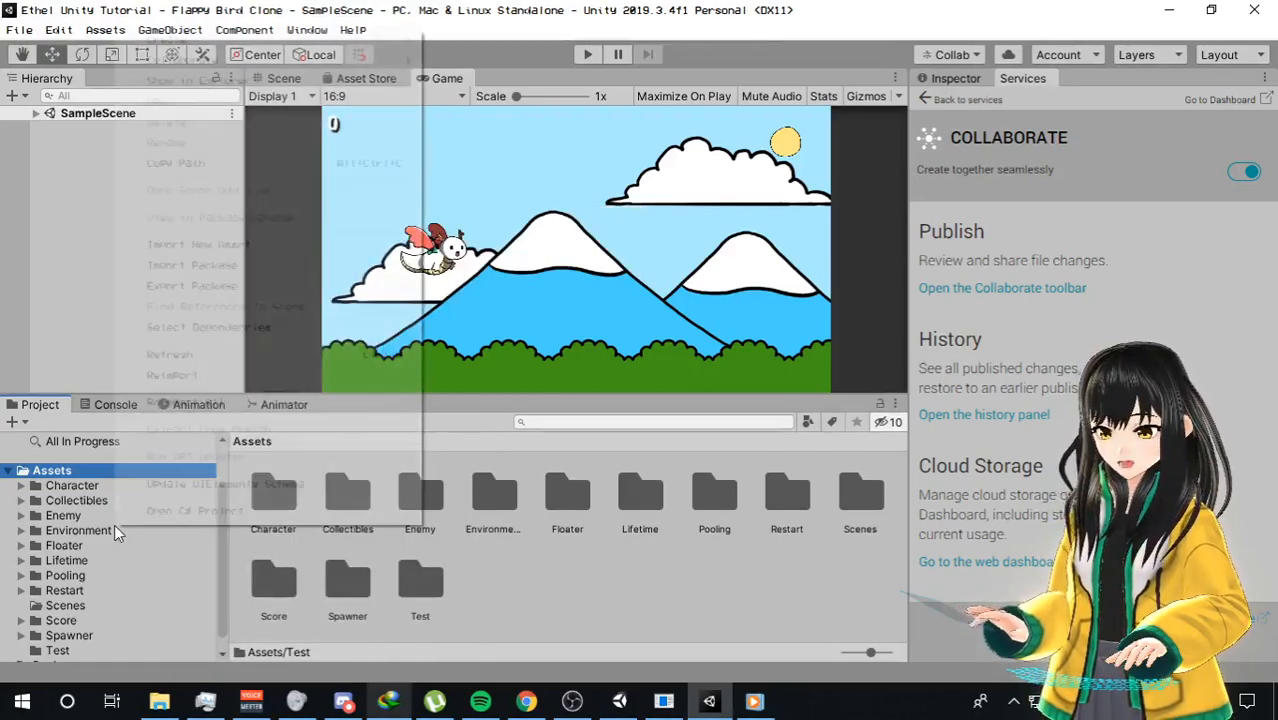
right_click(128, 547)
click(122, 553)
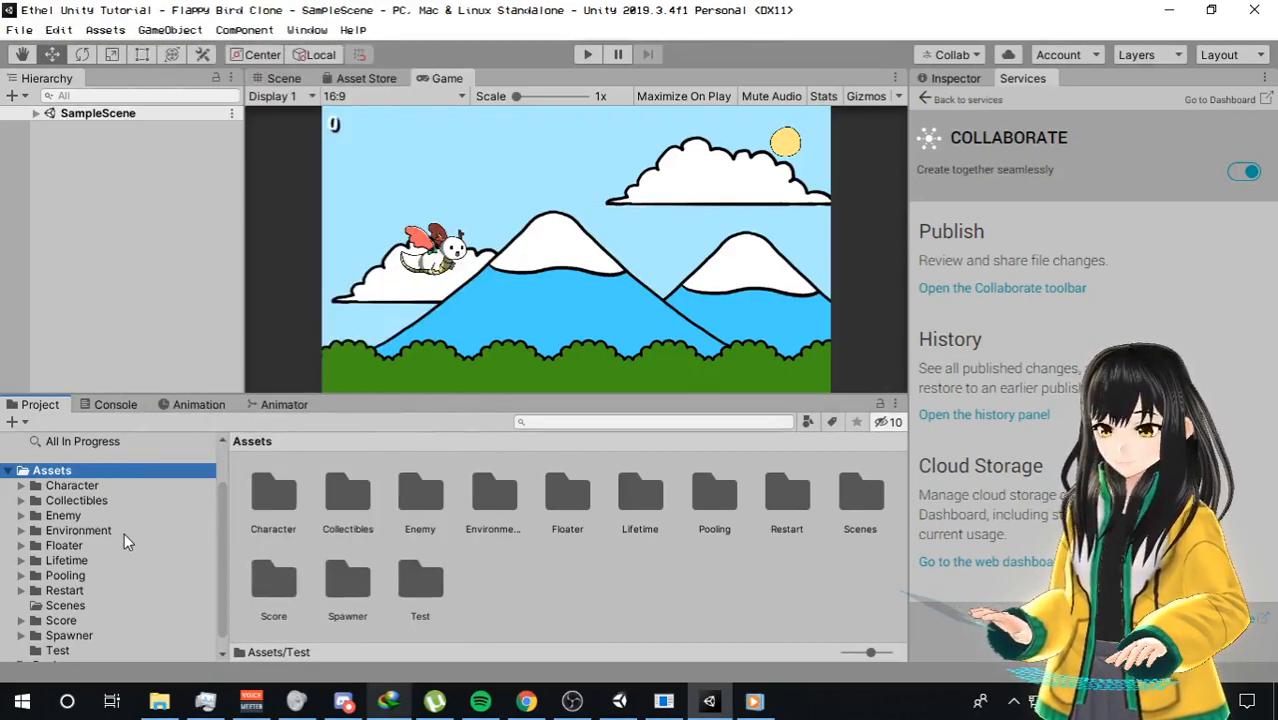
click(124, 533)
right_click(124, 533)
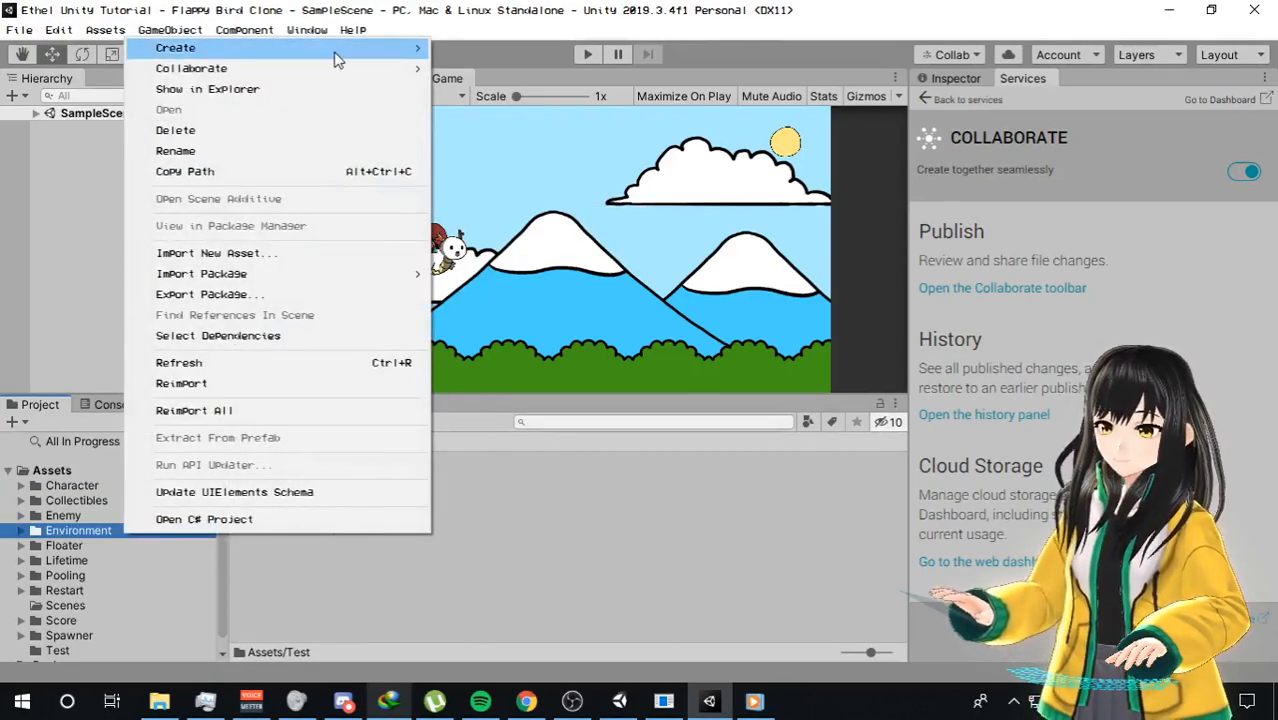
mouse_move(333, 73)
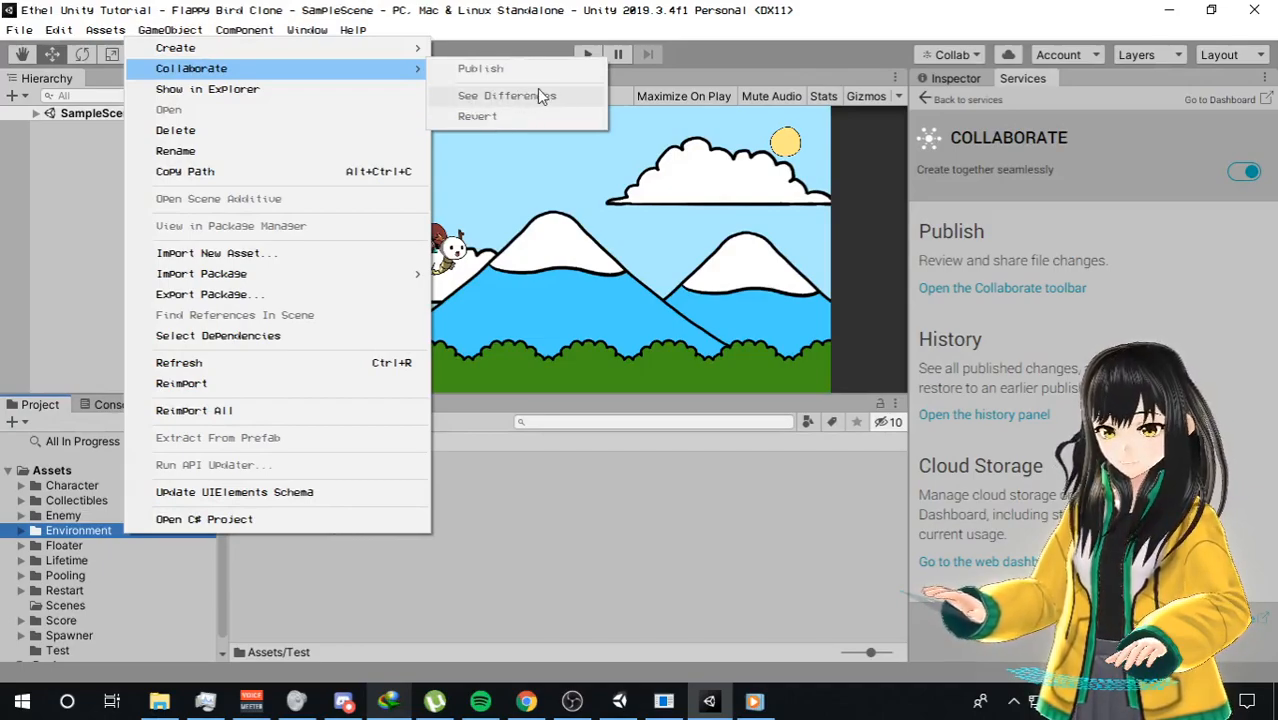
click(362, 580)
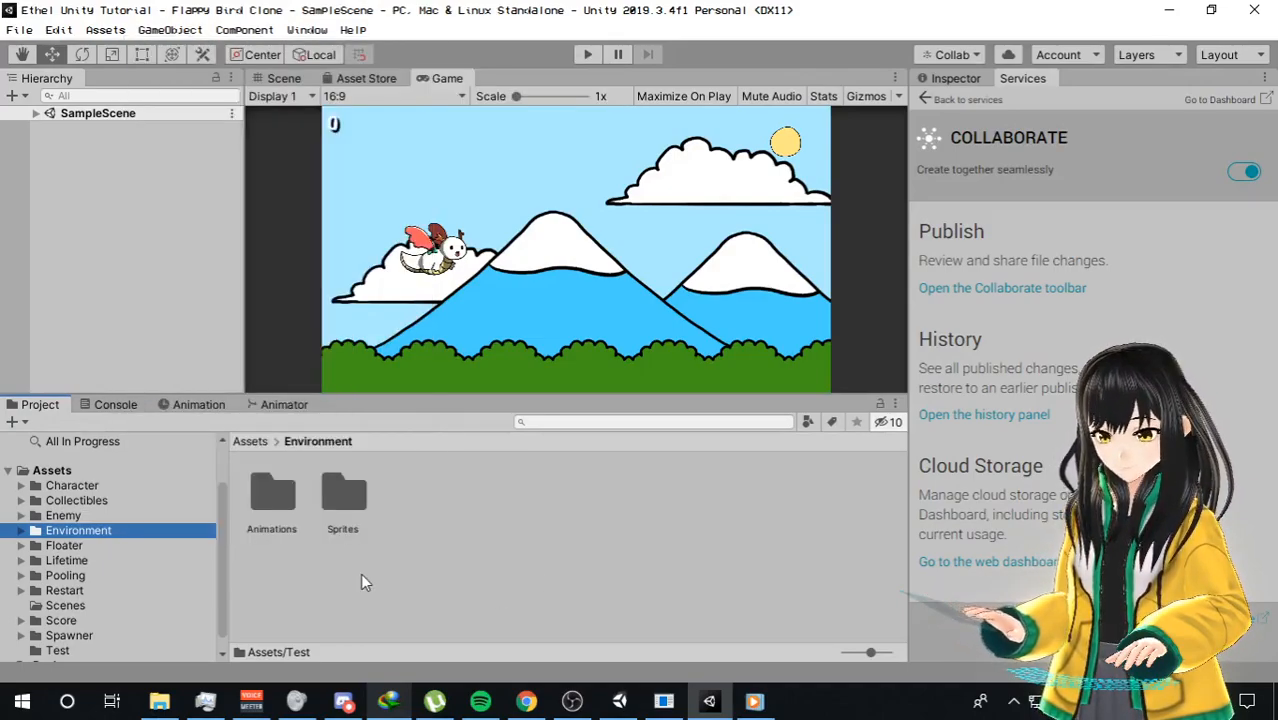
click(60, 472)
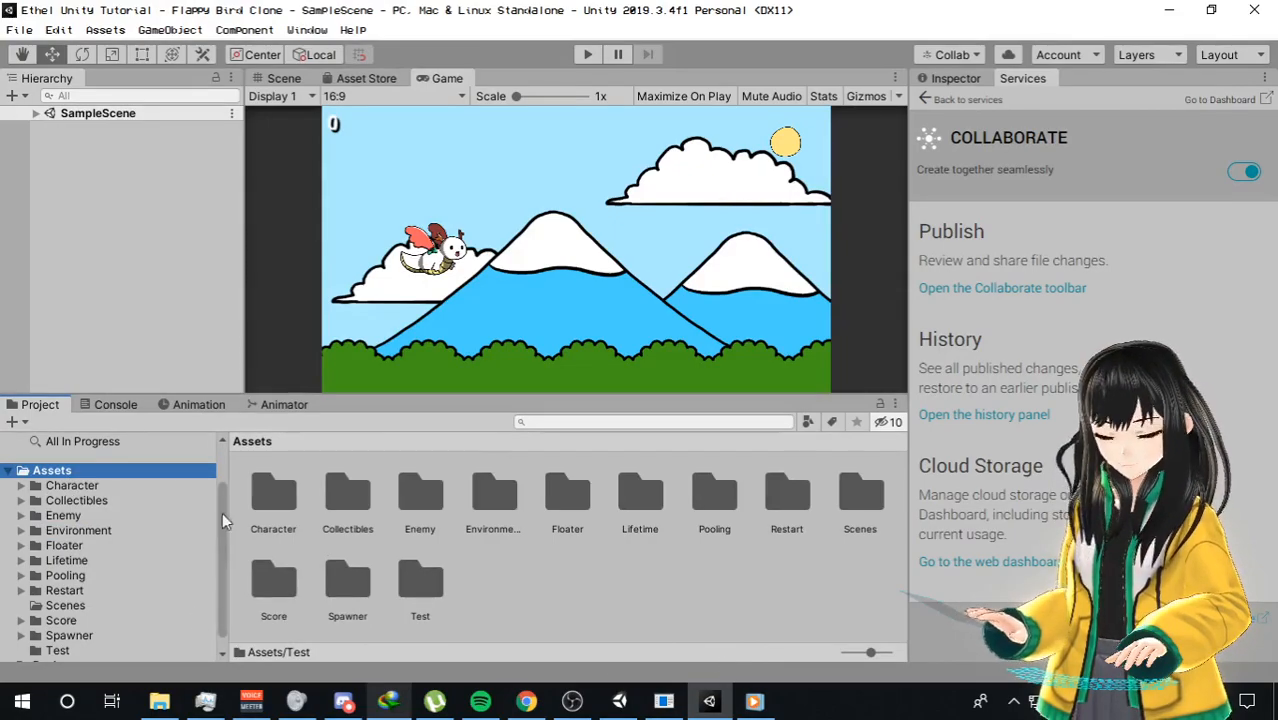
right_click(171, 481)
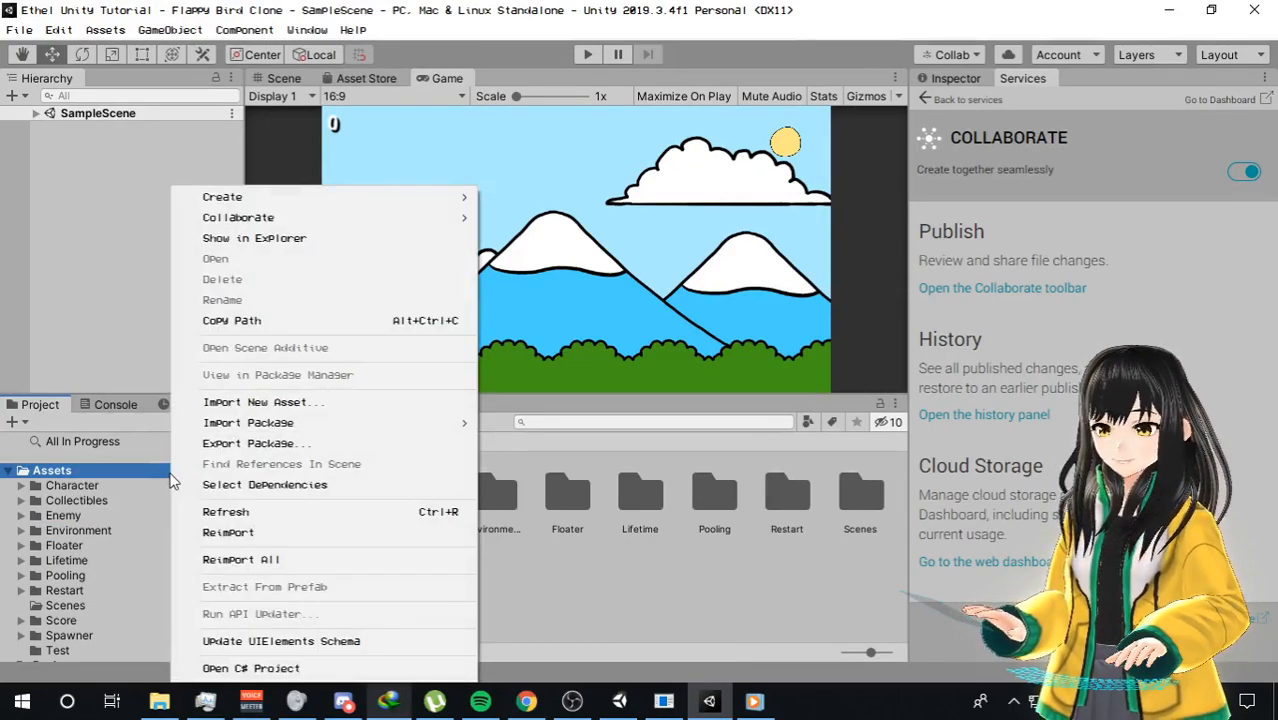
click(787, 640)
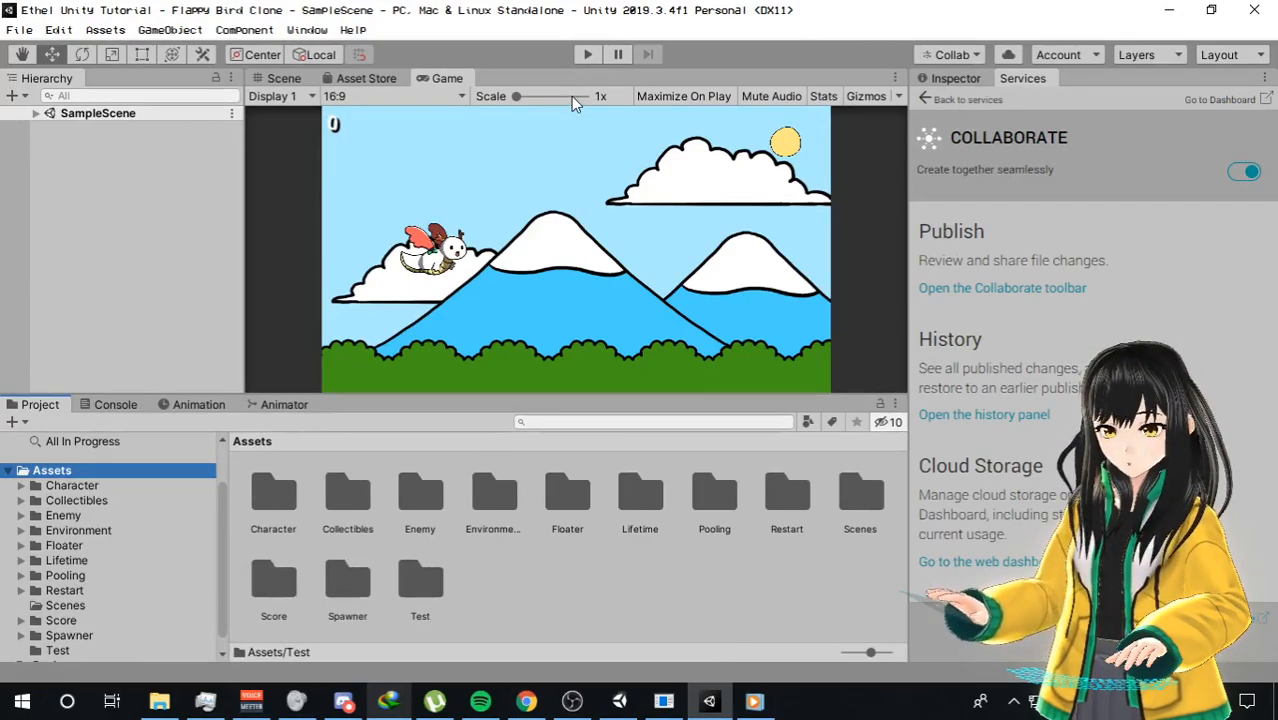
- Playtest the Flappy Bird clone in the Game view by flapping the character past enemies and apples, and stop the run
click(583, 60)
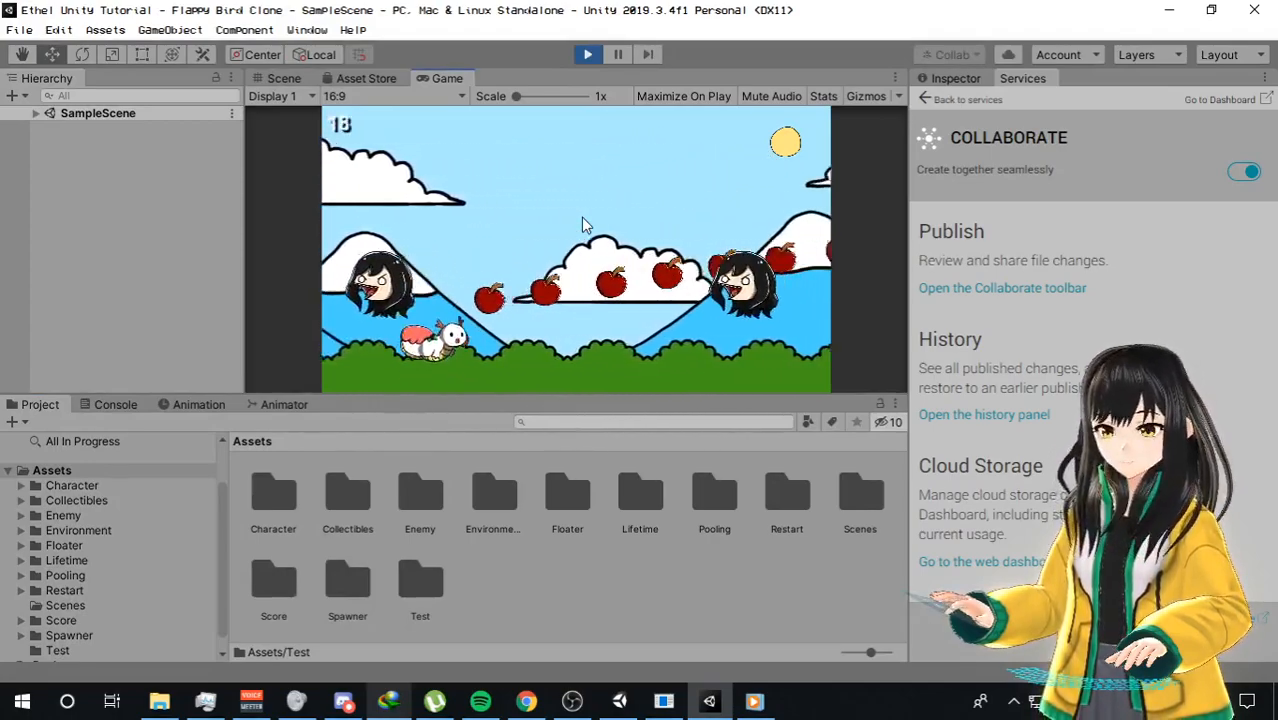
click(583, 219)
click(583, 219)
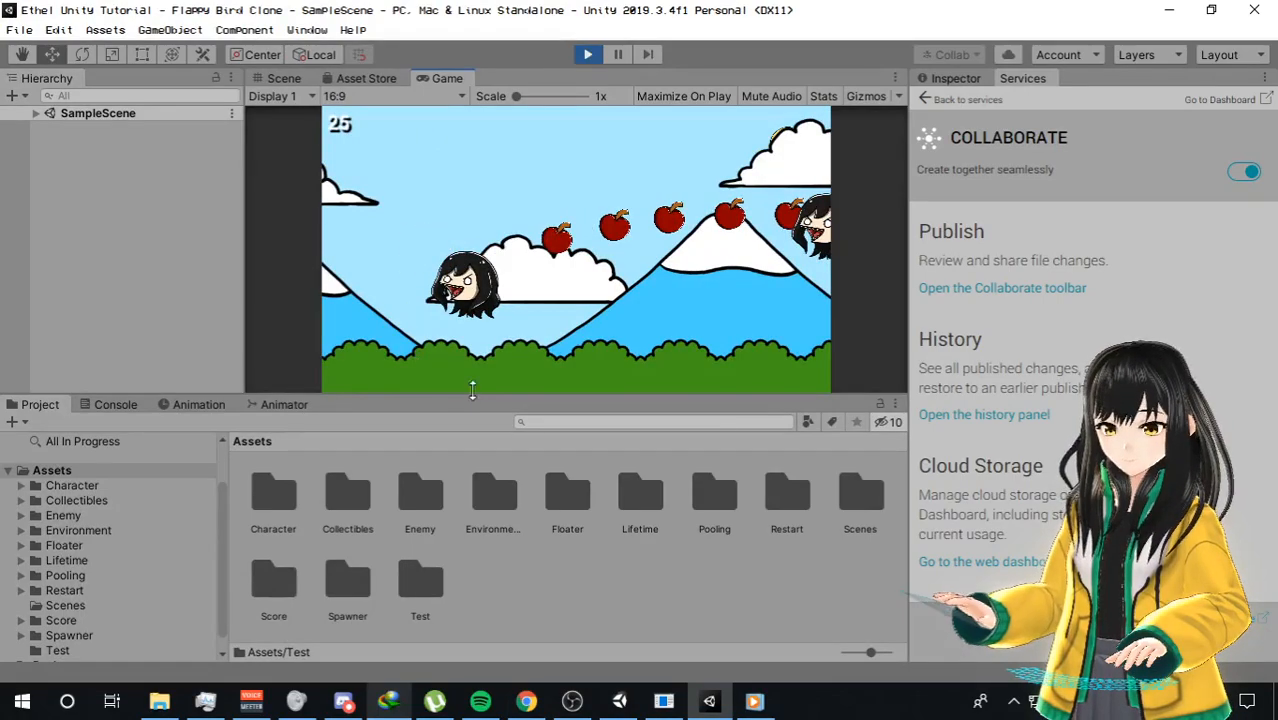
click(573, 240)
click(573, 240)
click(573, 240)
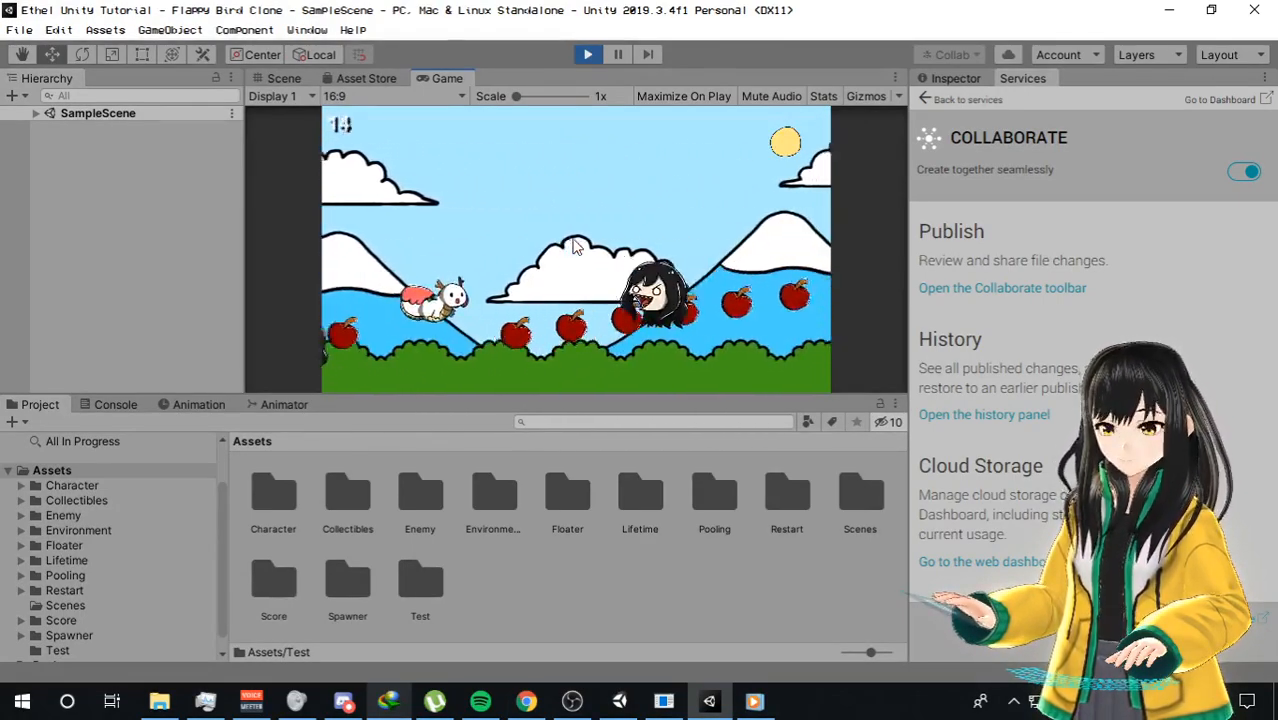
click(573, 240)
click(573, 240)
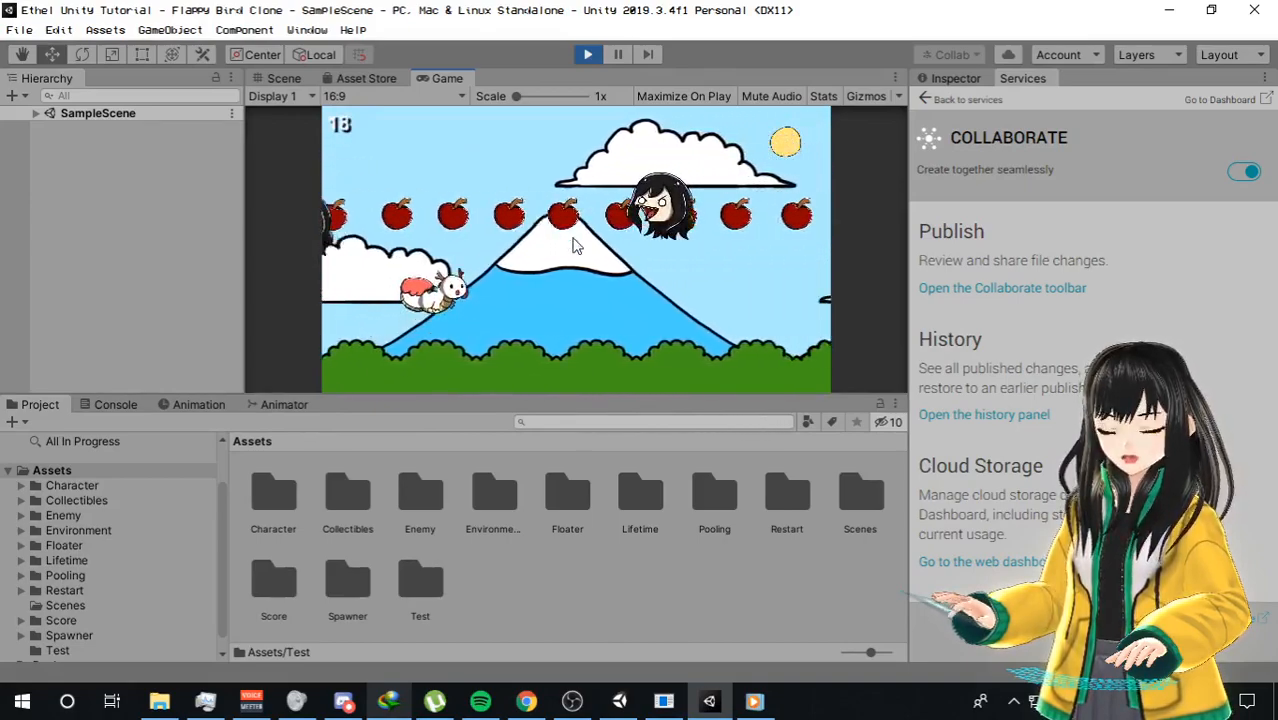
click(573, 240)
click(573, 240)
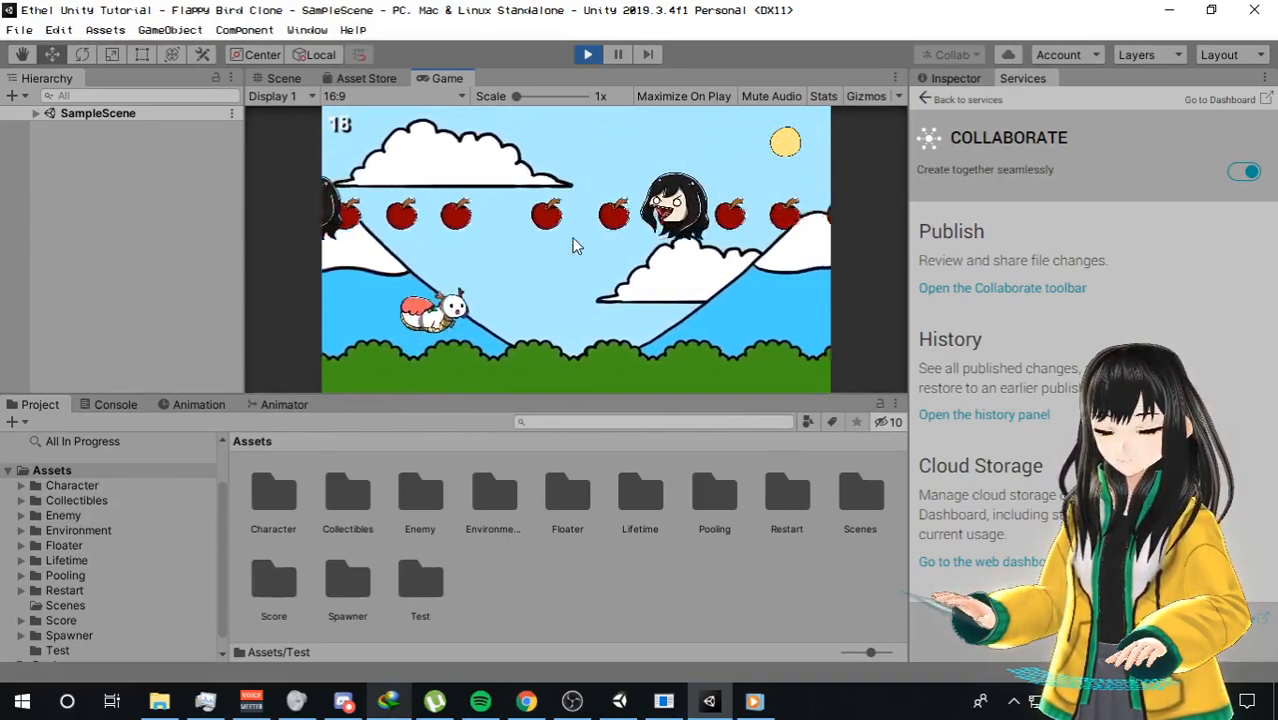
click(714, 245)
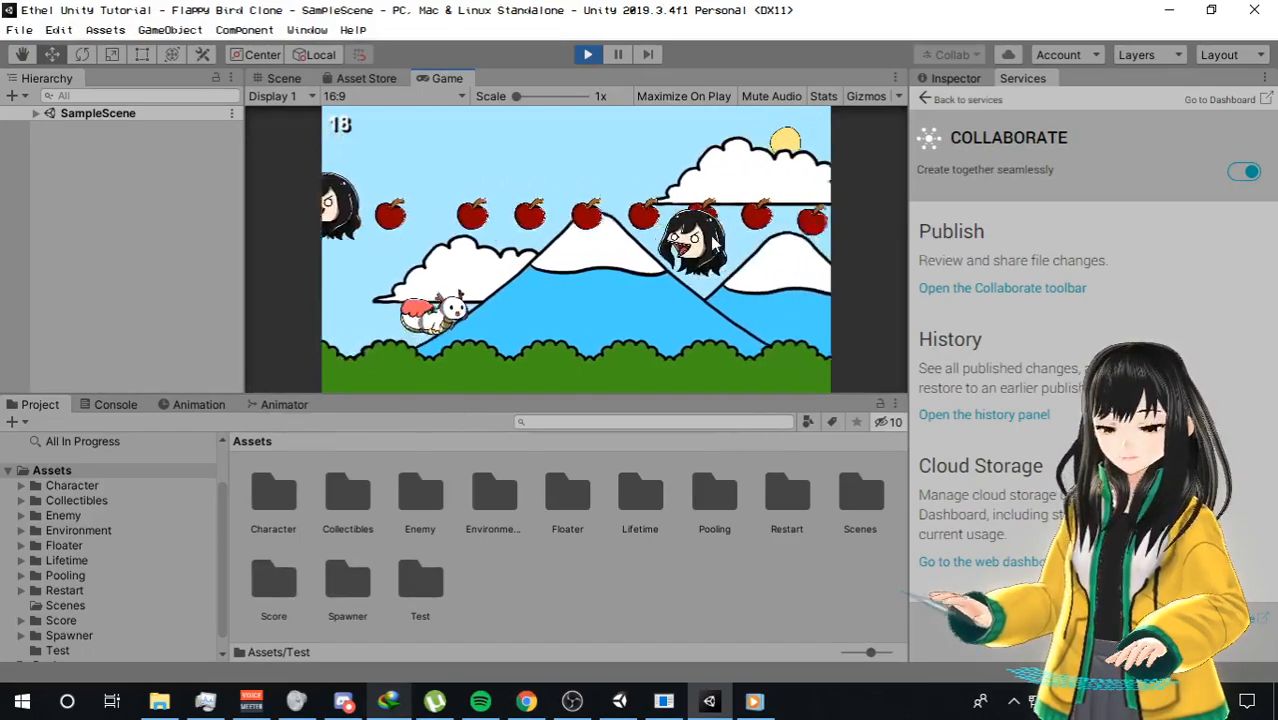
click(713, 240)
click(712, 240)
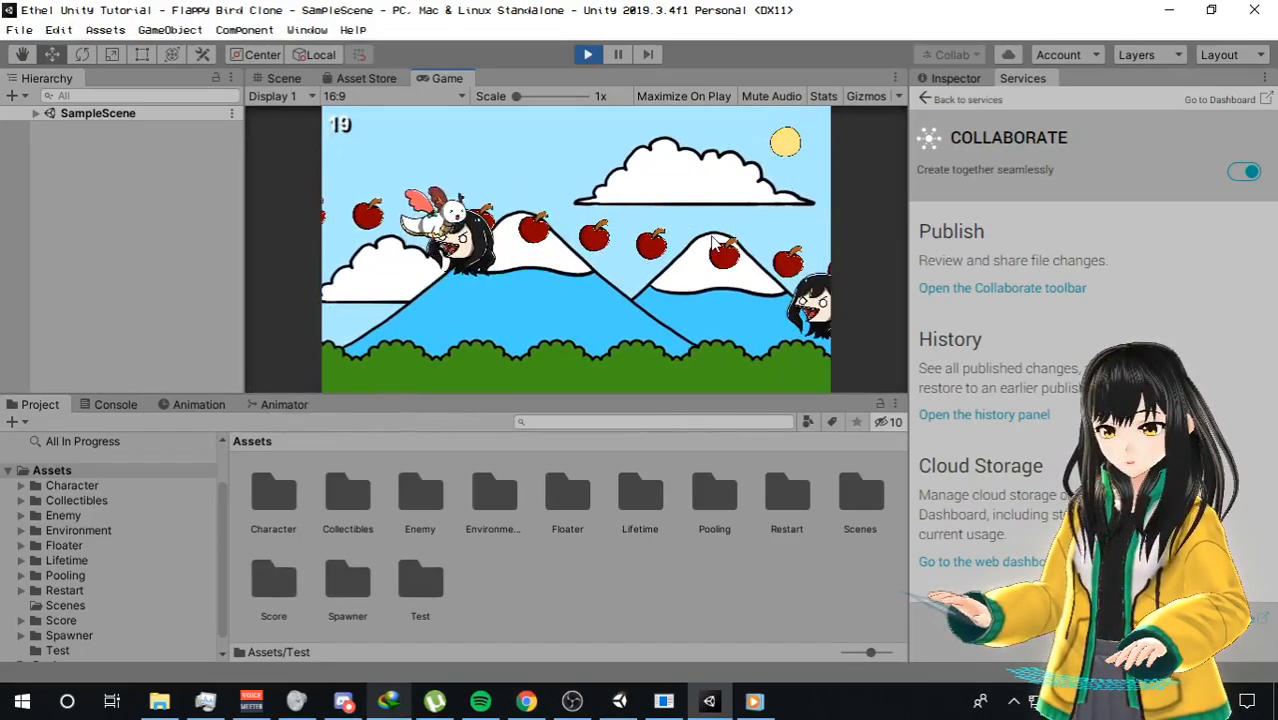
click(597, 244)
click(611, 284)
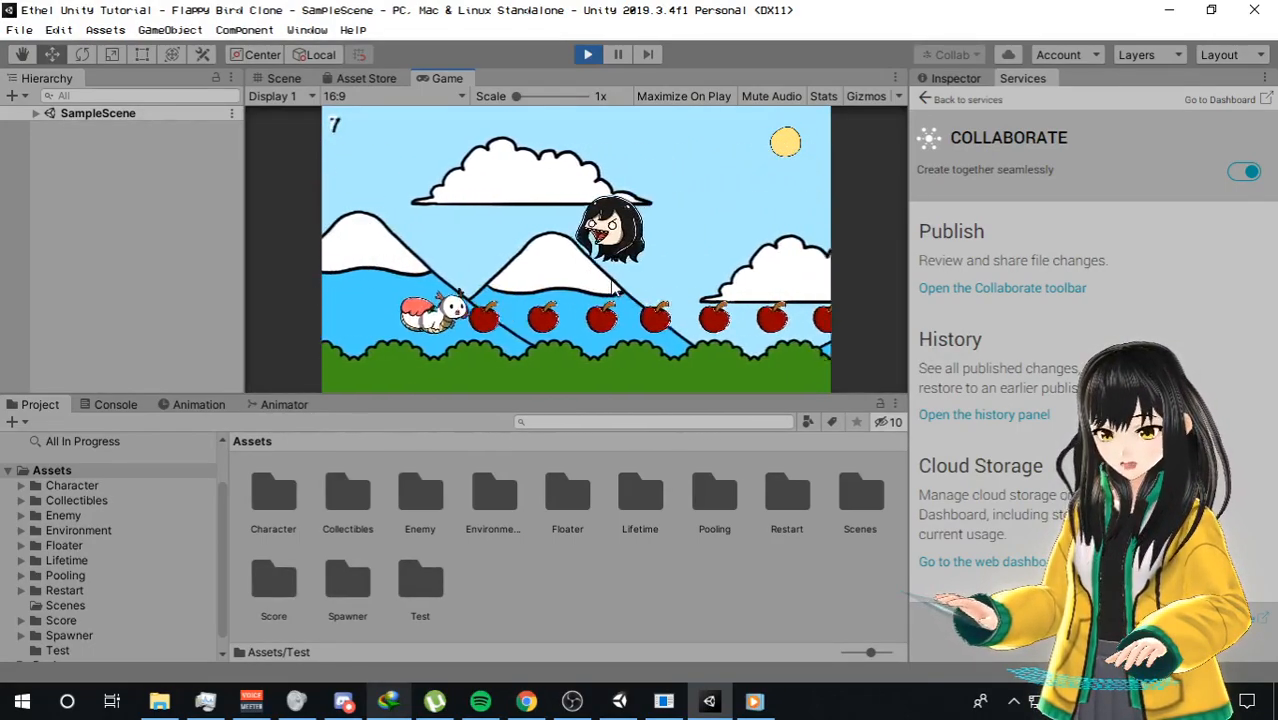
click(613, 288)
click(613, 288)
click(609, 281)
click(609, 281)
click(609, 281)
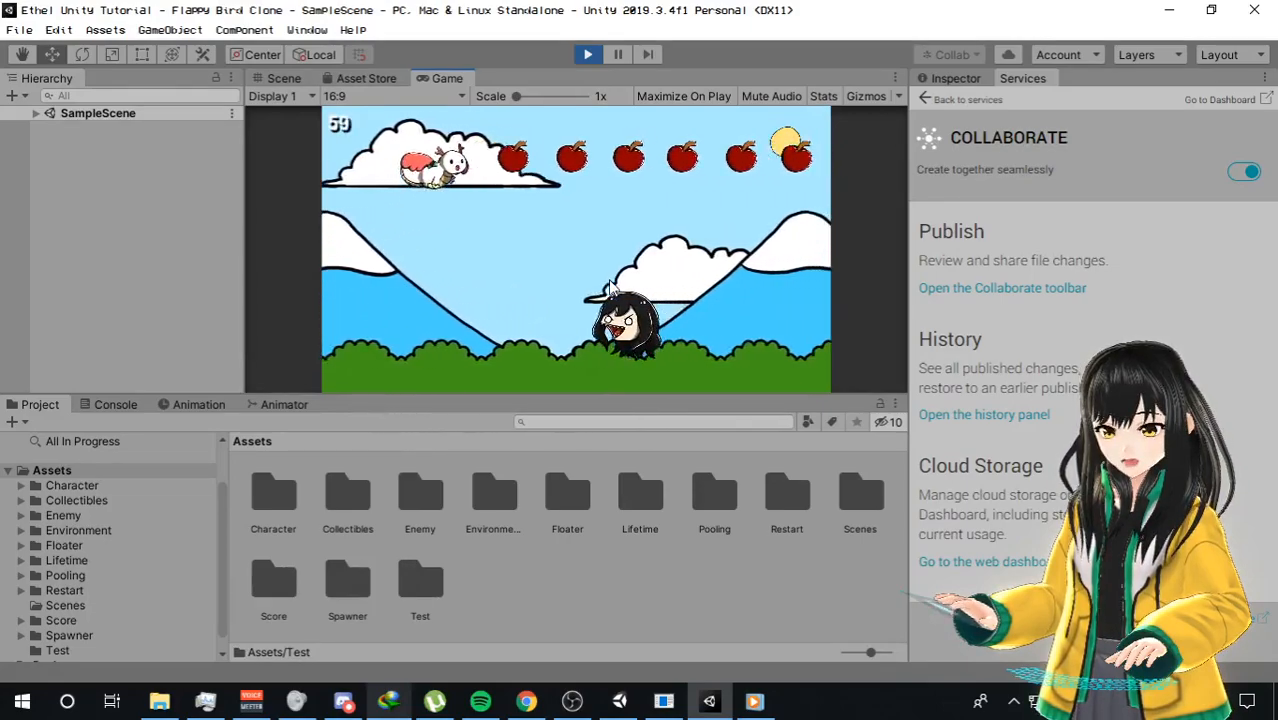
click(608, 279)
click(607, 278)
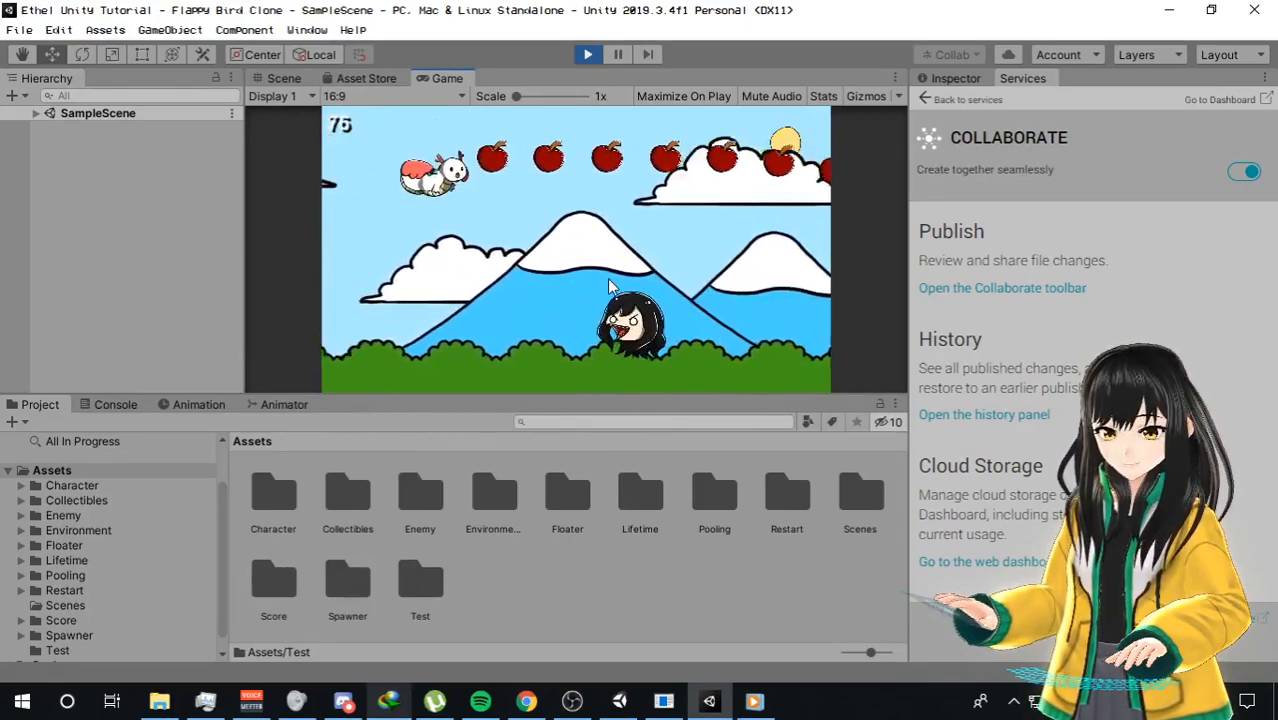
click(607, 278)
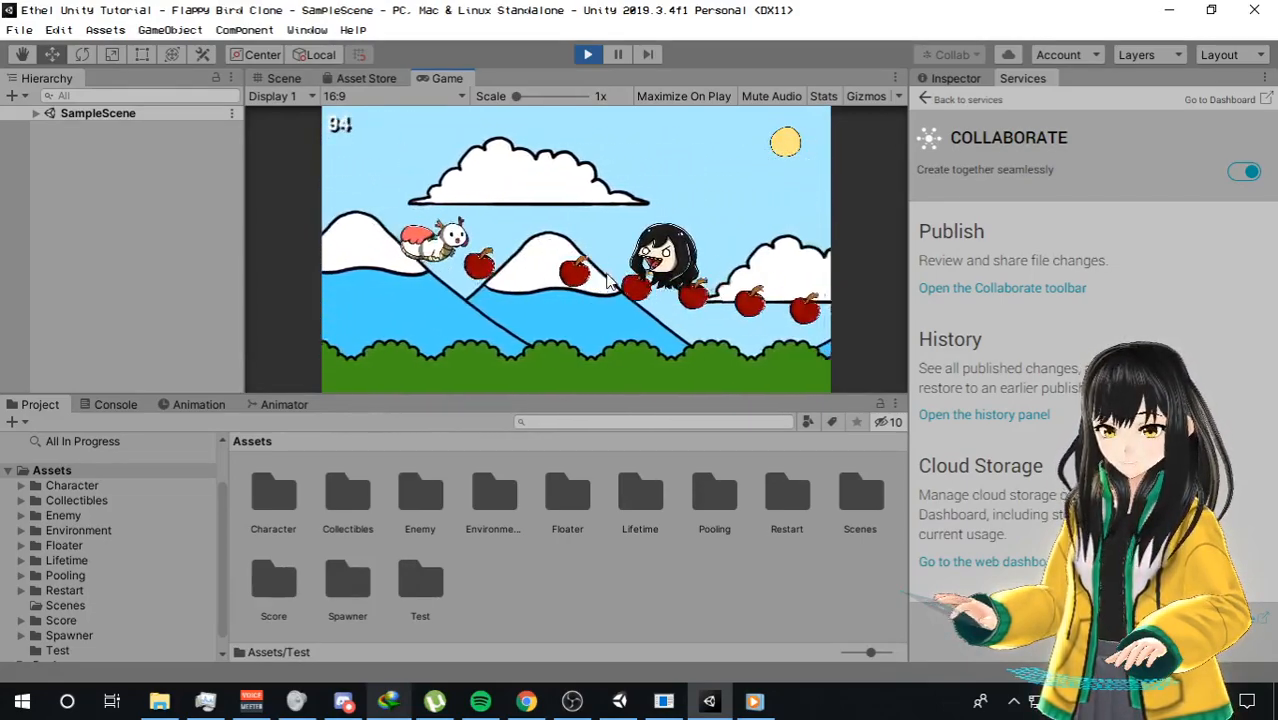
click(607, 280)
click(607, 280)
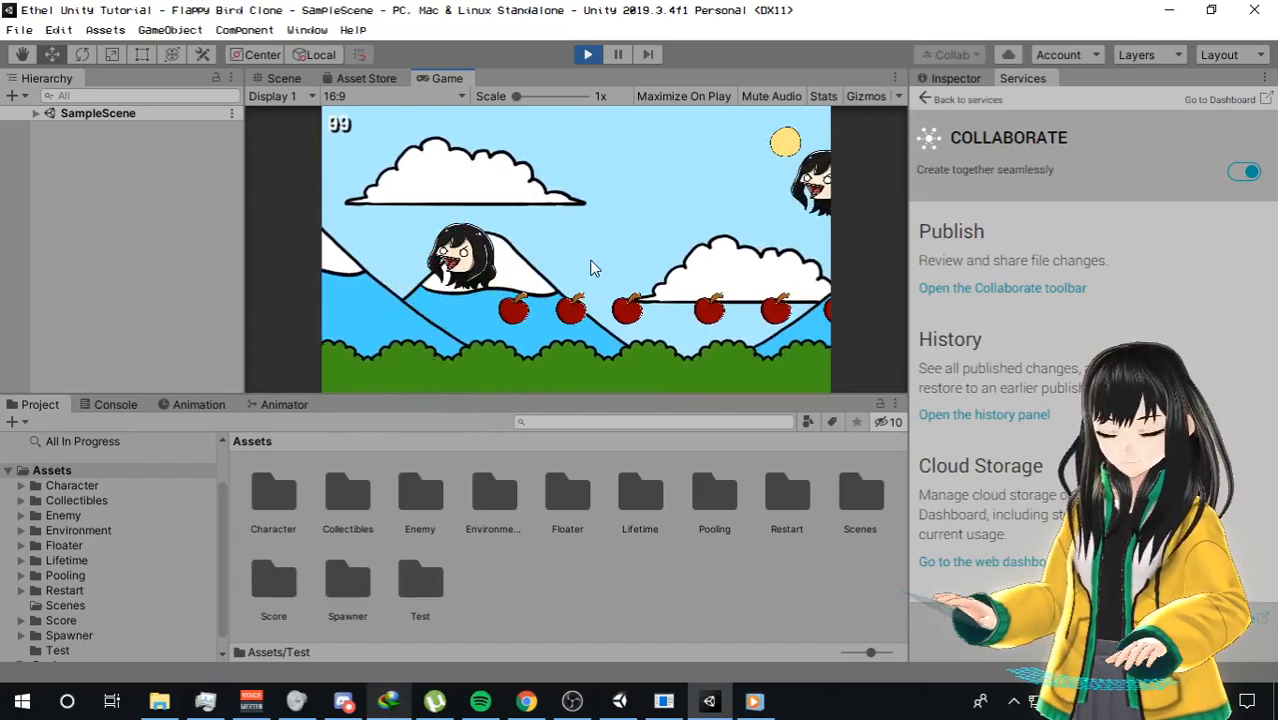
click(588, 54)
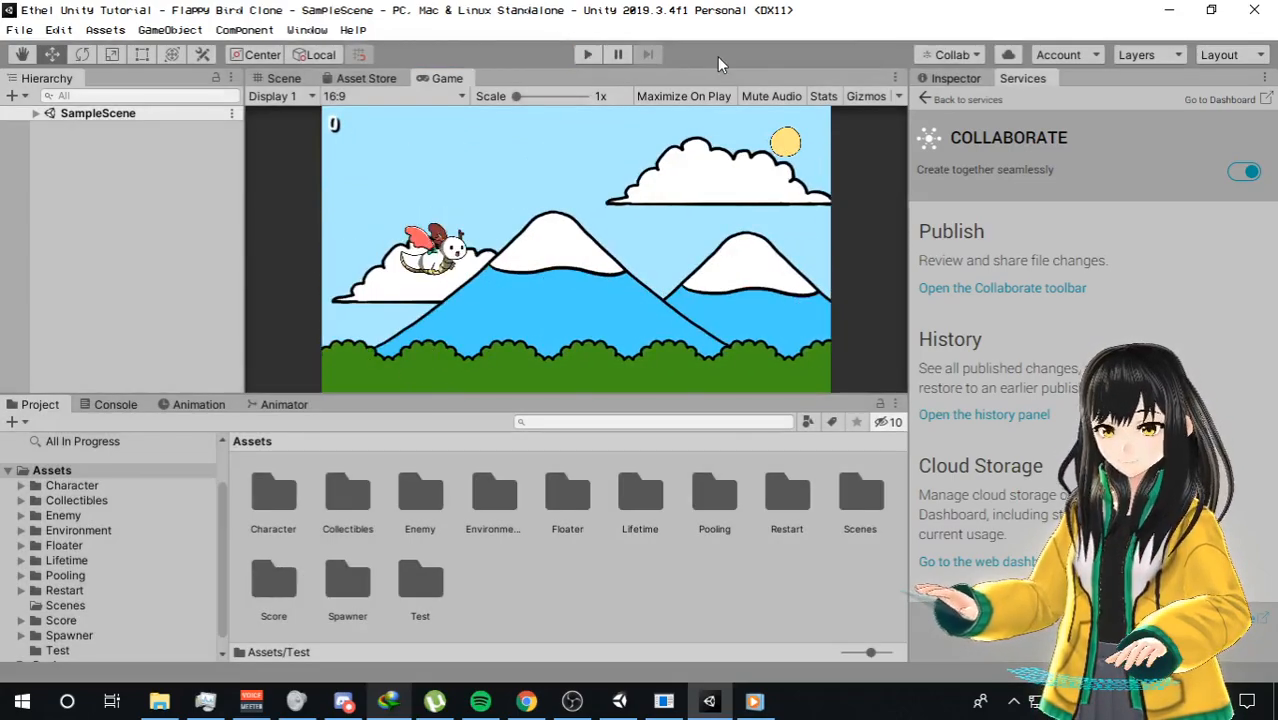